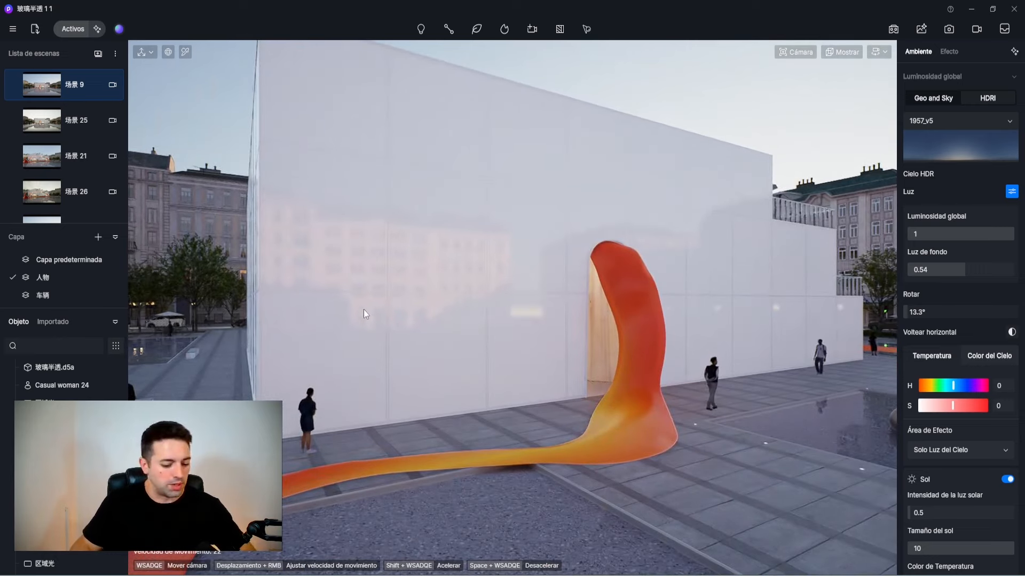
# Step: Sample the white facade panel material and change its material template from Ajustar to Transparente
pyautogui.press('i')
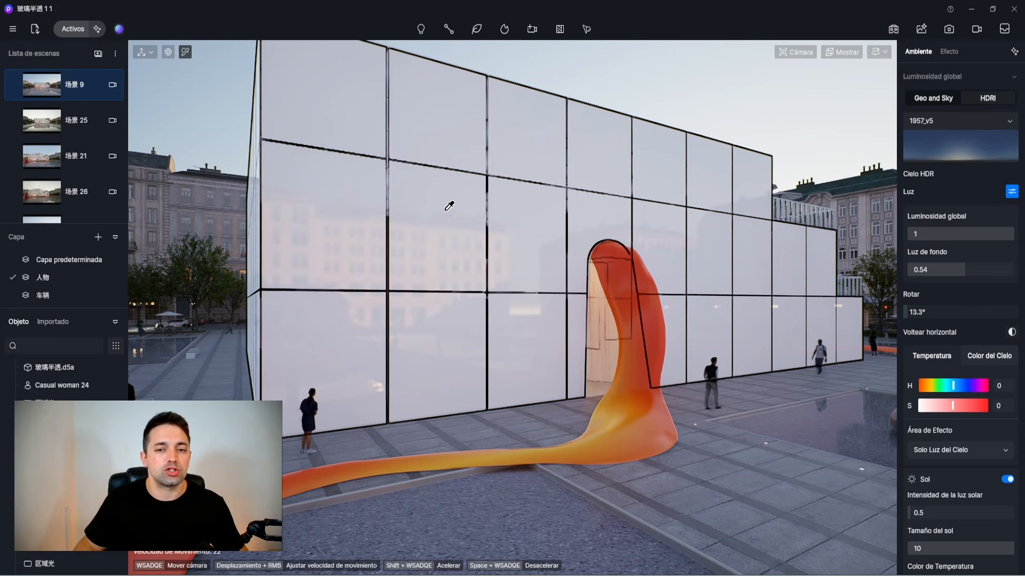
pyautogui.click(447, 209)
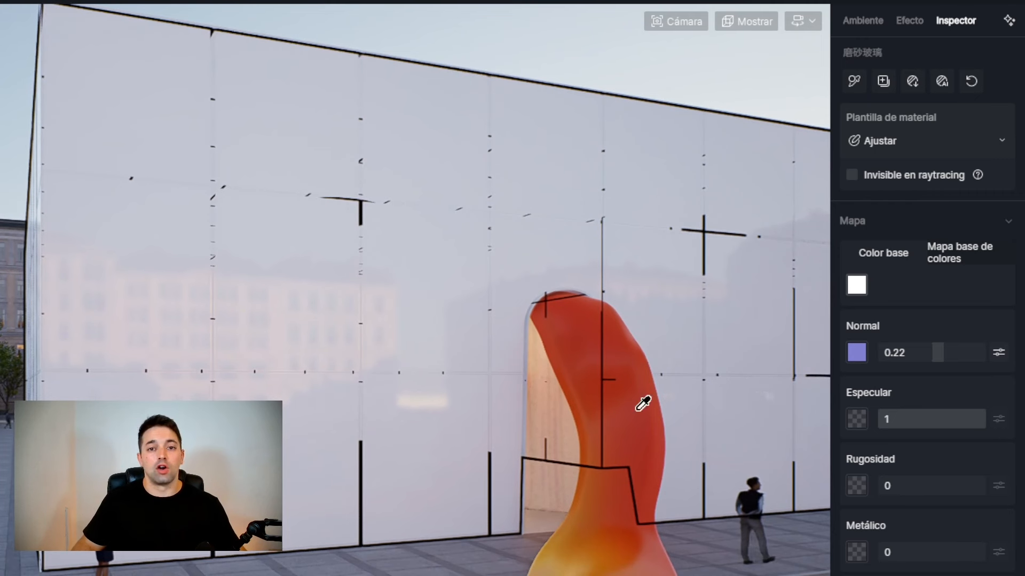
pyautogui.scroll(-5, 913, 320)
pyautogui.scroll(5, 914, 379)
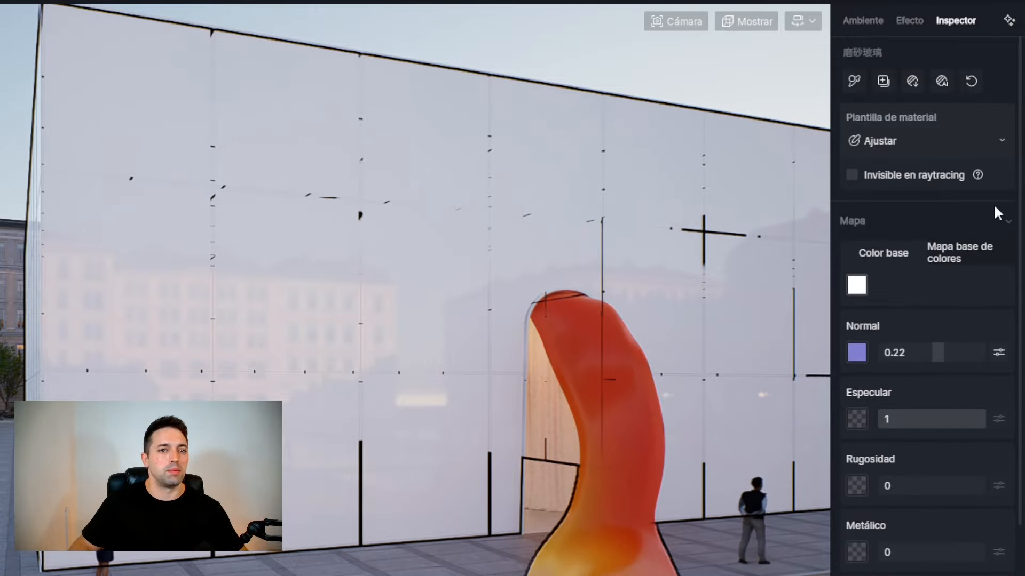
pyautogui.click(925, 140)
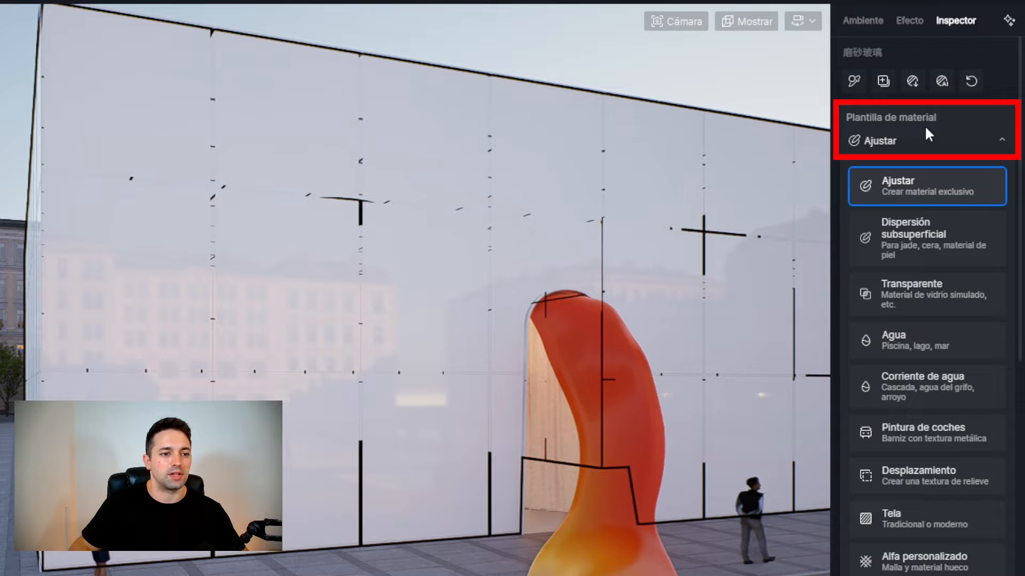
pyautogui.click(920, 302)
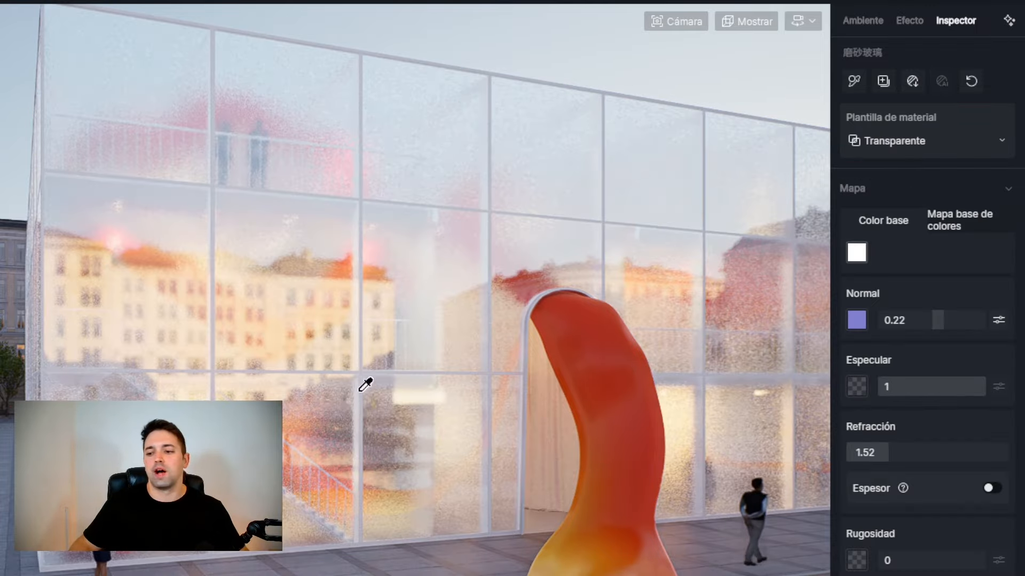
# Step: Set the facade glass material's normal strength to 0.08 and its refraction to 2.17
pyautogui.moveTo(398, 427); pyautogui.dragTo(267, 400, button='right')
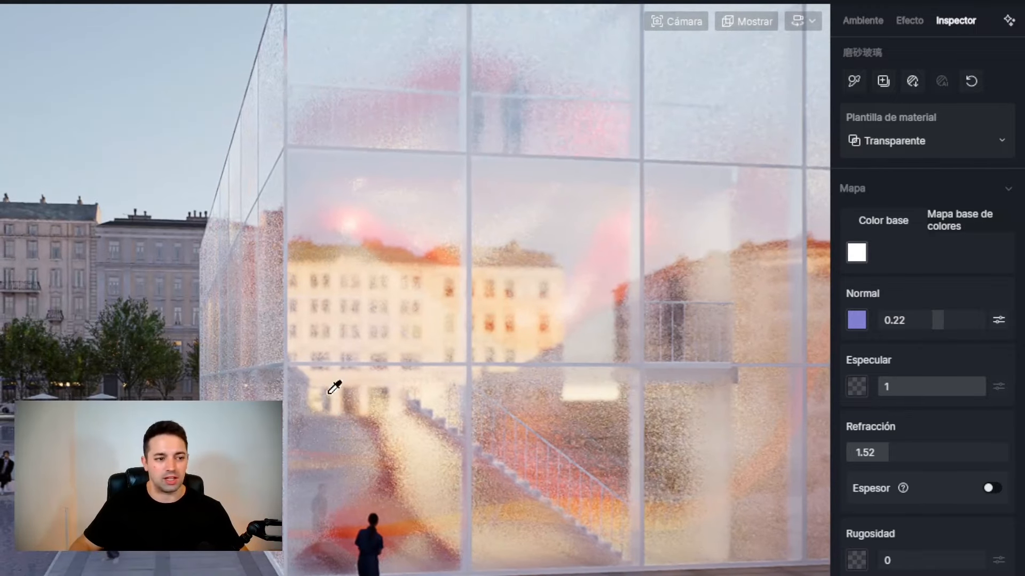
pyautogui.moveTo(367, 445); pyautogui.dragTo(497, 447, button='right')
pyautogui.moveTo(482, 355); pyautogui.dragTo(517, 338, button='right')
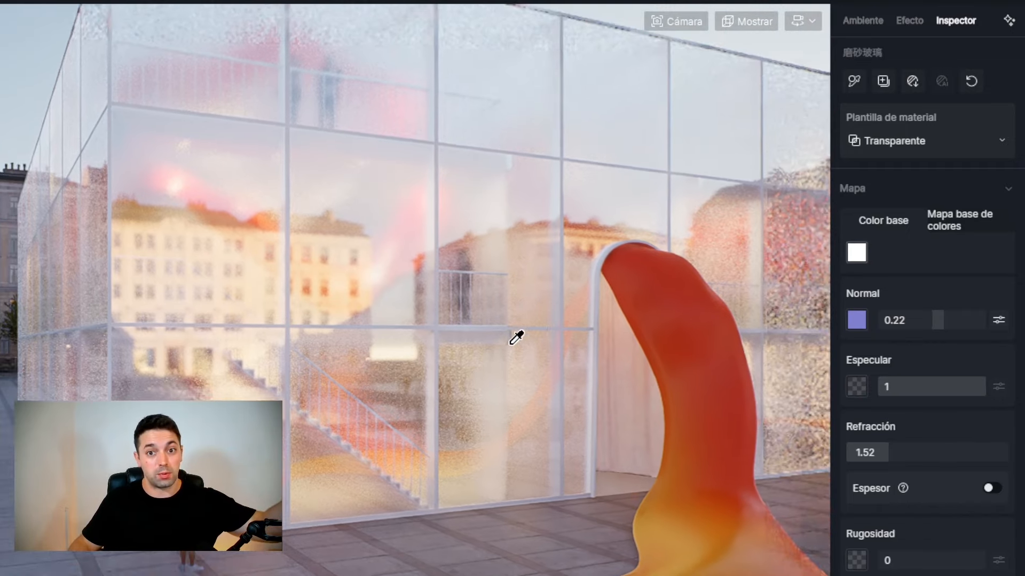
pyautogui.moveTo(946, 326)
pyautogui.mouseDown()
pyautogui.moveTo(956, 318)
pyautogui.moveTo(921, 318)
pyautogui.moveTo(945, 321)
pyautogui.moveTo(936, 321)
pyautogui.mouseUp()
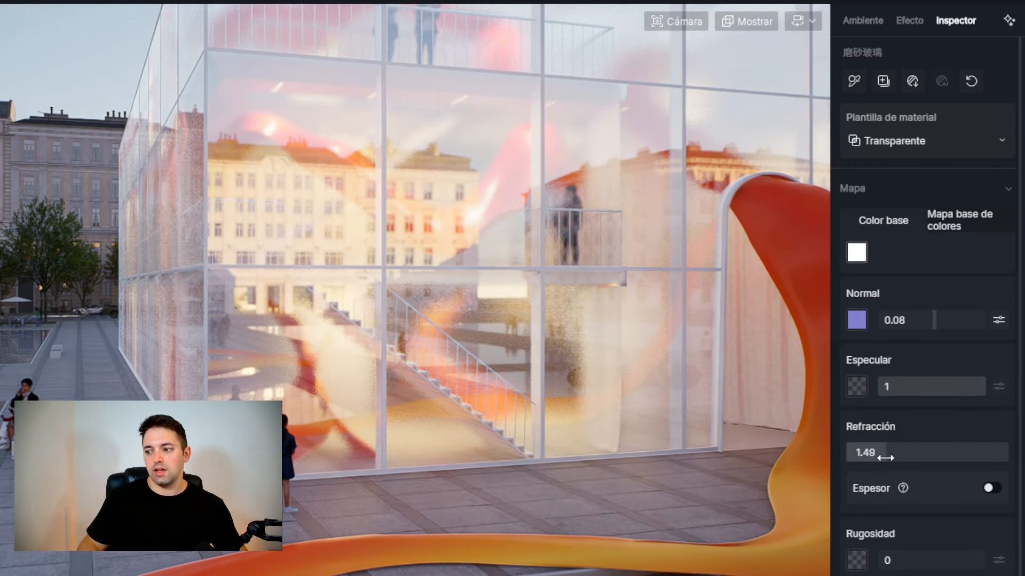
pyautogui.moveTo(865, 456); pyautogui.dragTo(948, 446)
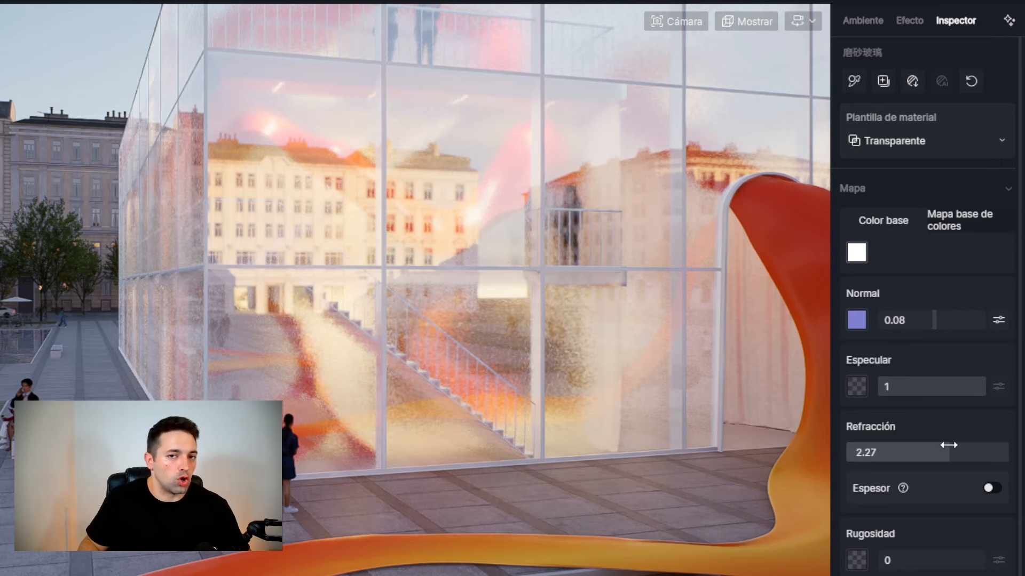
pyautogui.moveTo(879, 447); pyautogui.dragTo(960, 450)
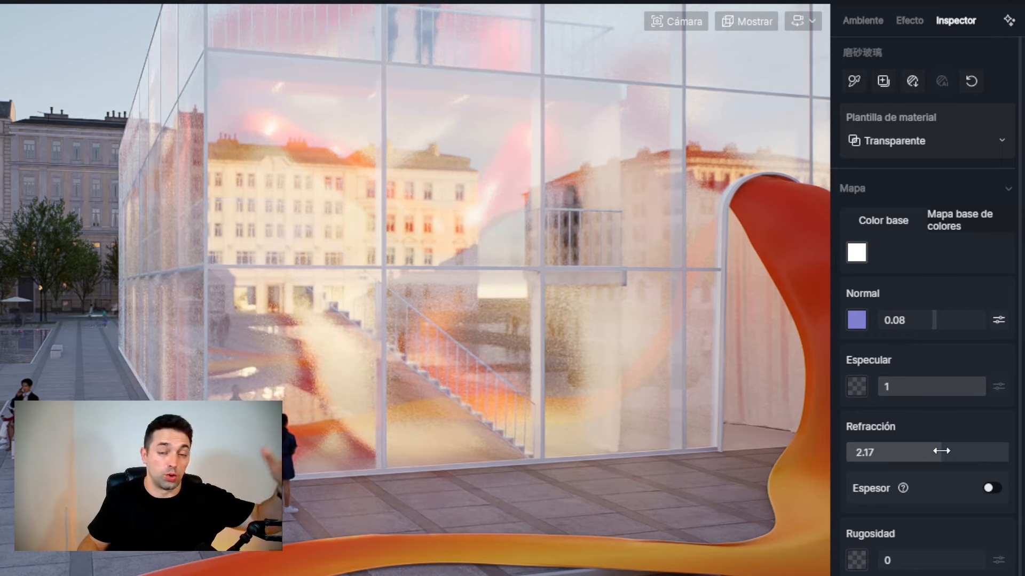
# Step: Set the facade glass opacity to 0.22 and enable Afectado por la Luz for it
pyautogui.scroll(-3, 933, 368)
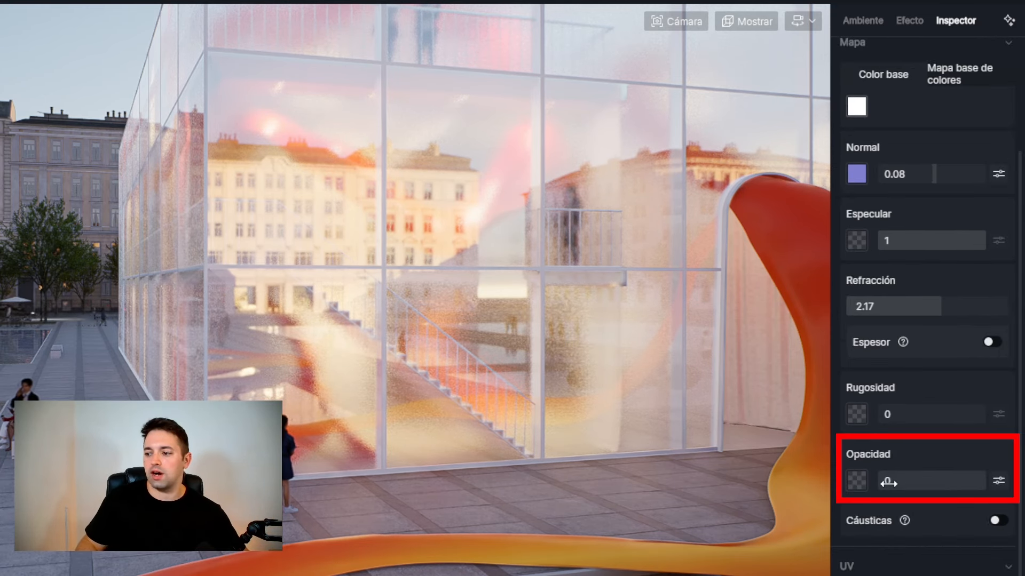
pyautogui.scroll(-1, 888, 483)
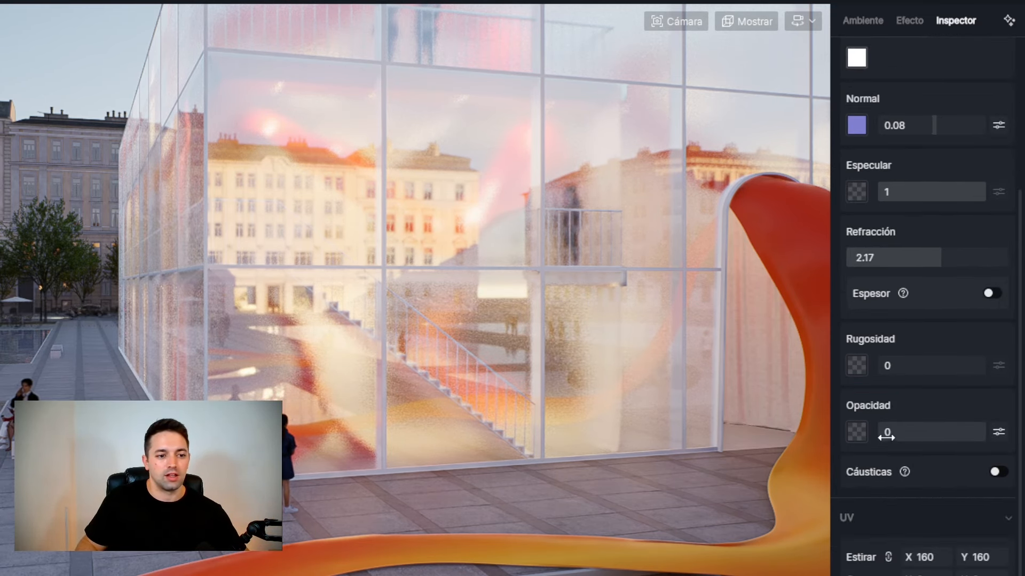
pyautogui.moveTo(886, 435)
pyautogui.mouseDown()
pyautogui.moveTo(1008, 447)
pyautogui.moveTo(889, 434)
pyautogui.moveTo(920, 435)
pyautogui.moveTo(904, 435)
pyautogui.mouseUp()
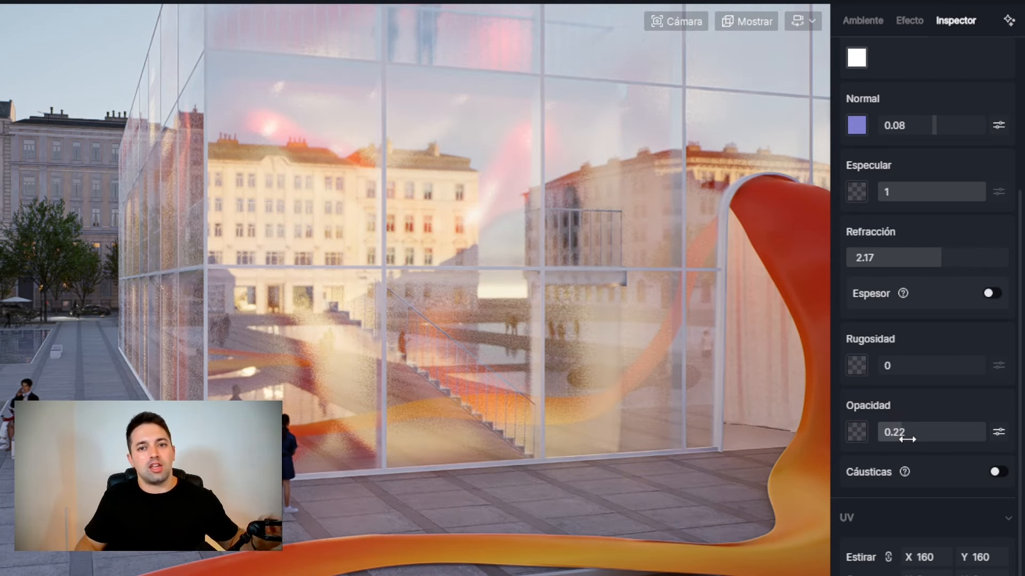
pyautogui.click(998, 433)
pyautogui.scroll(-1, 986, 504)
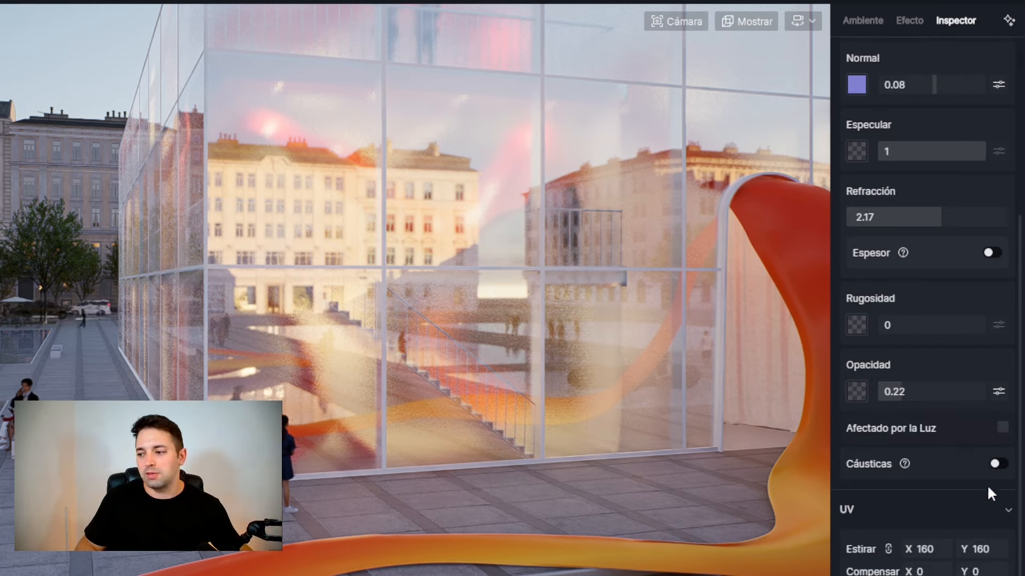
pyautogui.click(1001, 427)
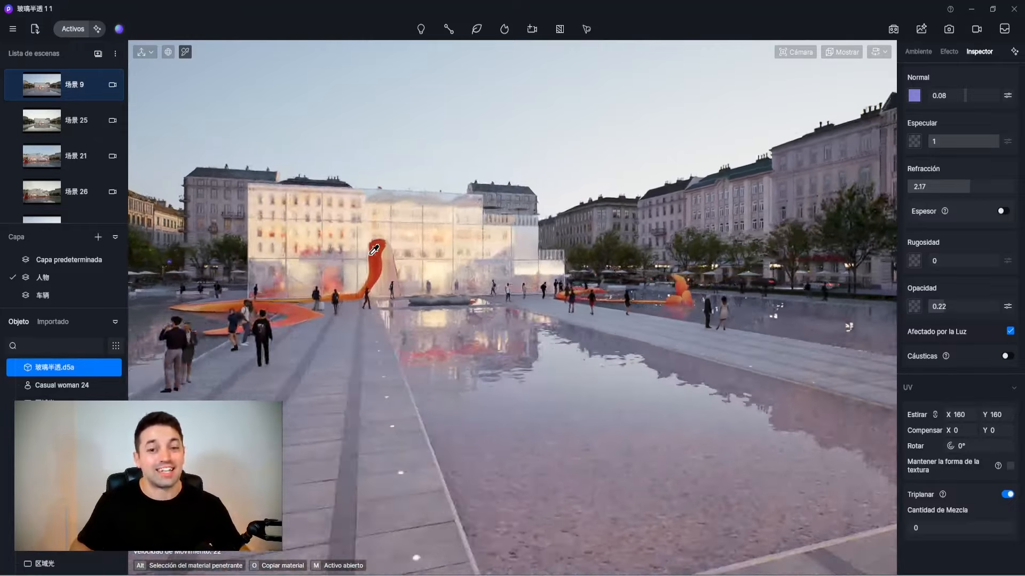
# Step: Switch the environment's global lighting to Geo and Sky for comparison and return it to HDRI
pyautogui.press('d')
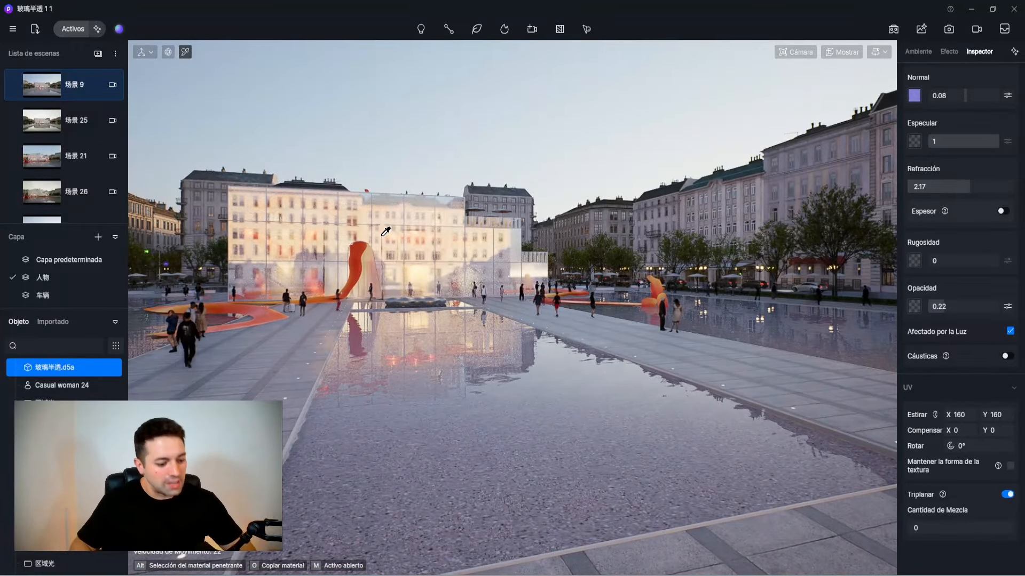
pyautogui.press('s')
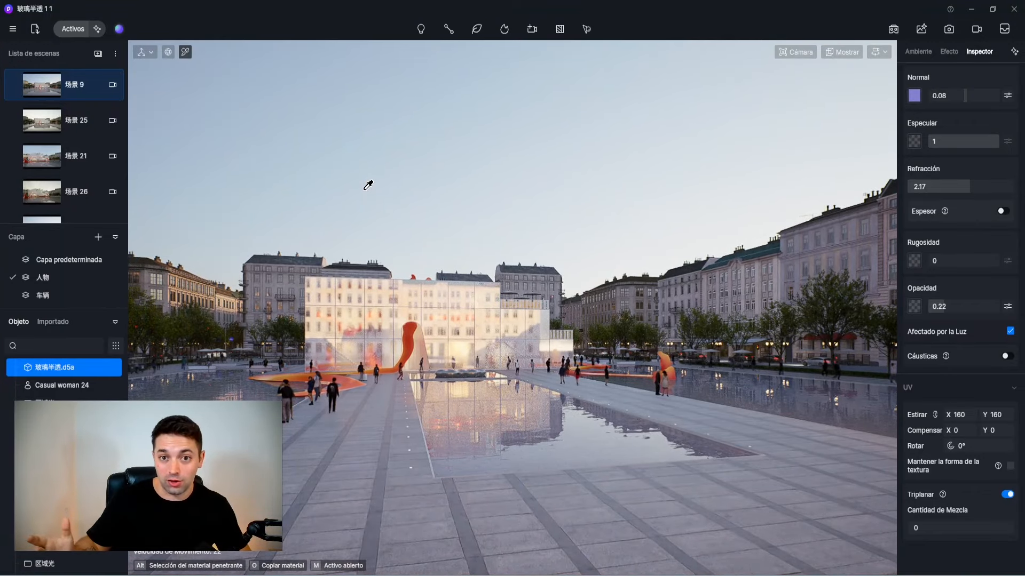
pyautogui.press('w')
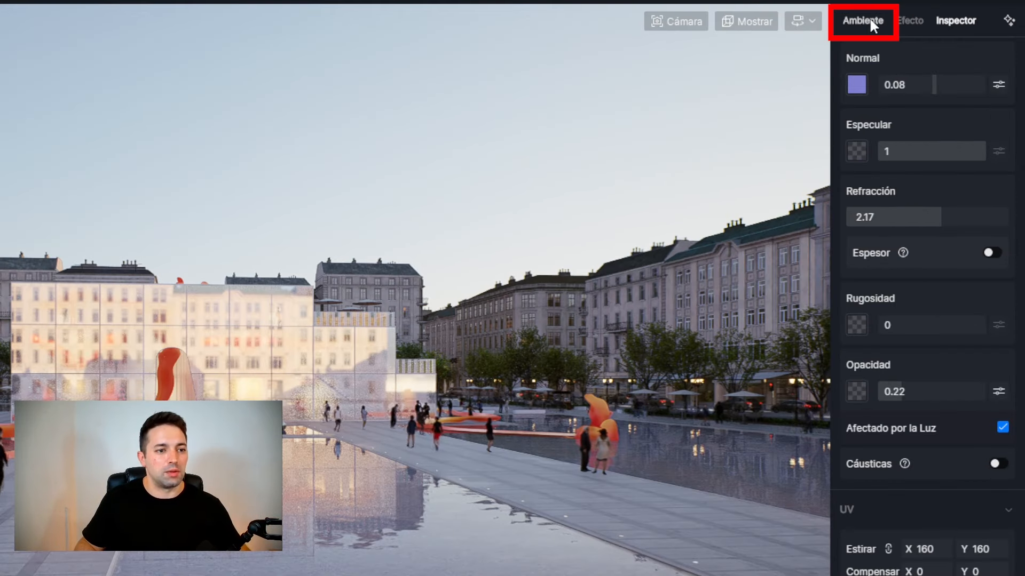
pyautogui.click(871, 22)
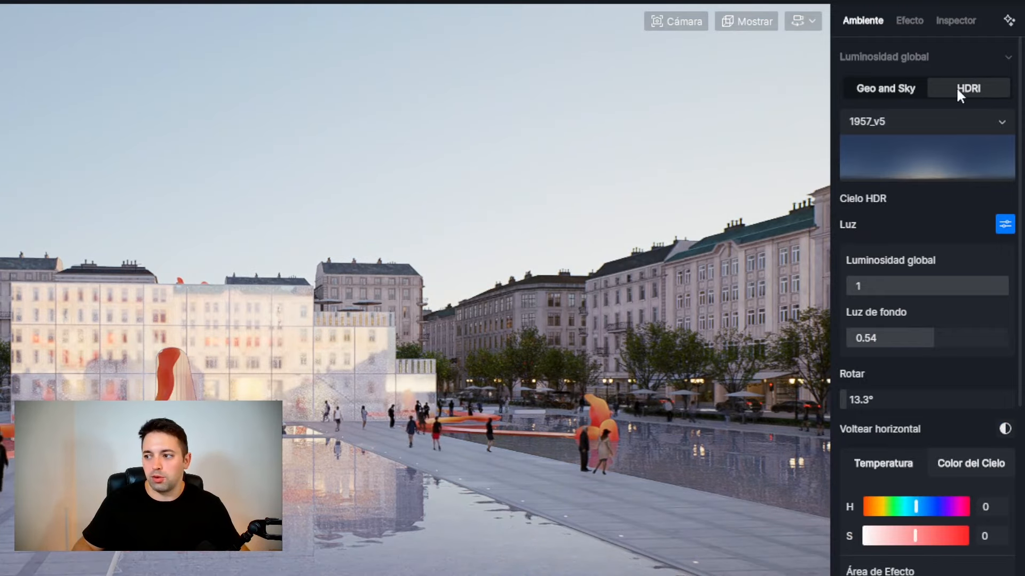
pyautogui.click(902, 88)
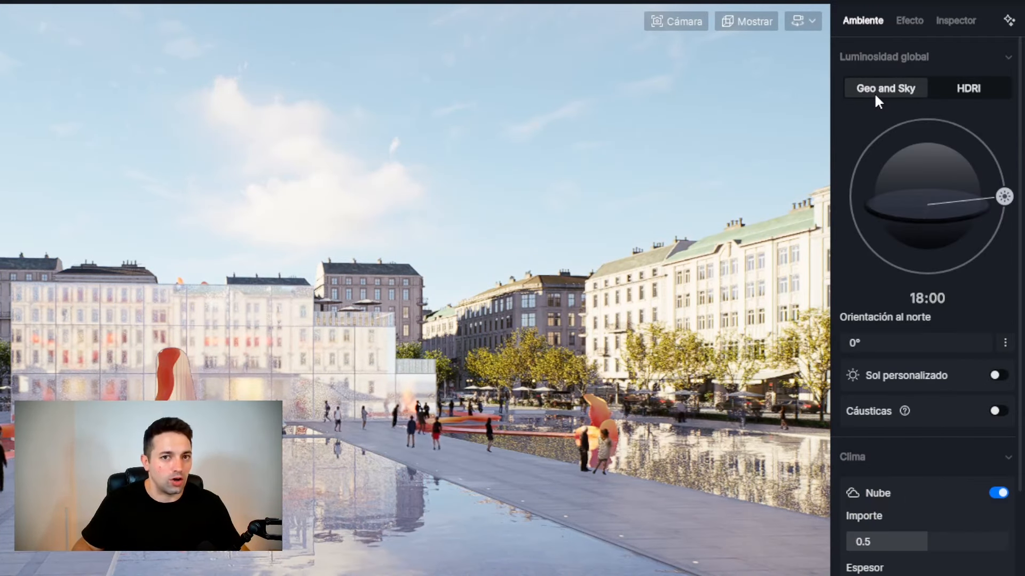
pyautogui.click(961, 94)
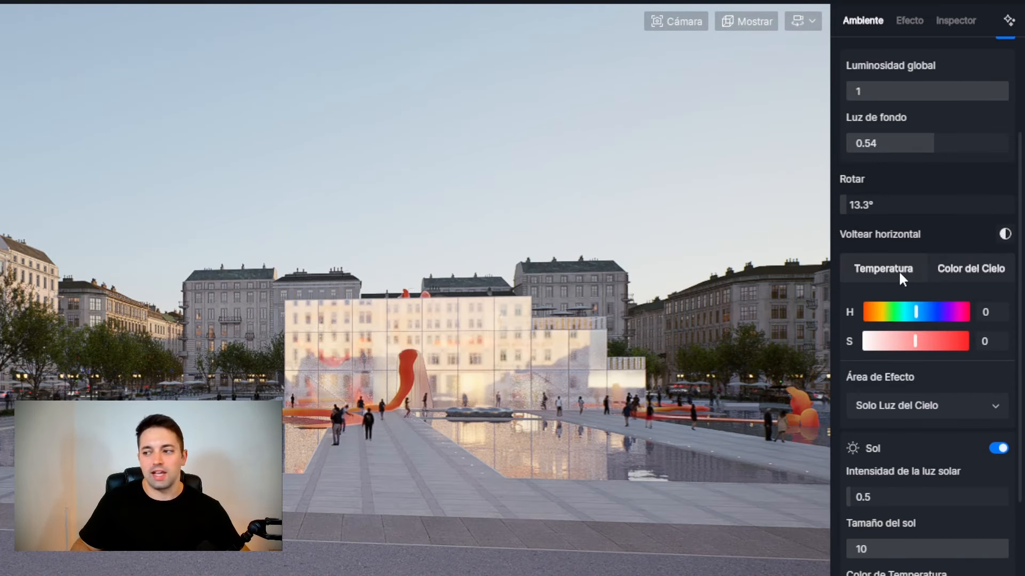
# Step: Try the HDRI sky's Temperatura mode with the effect area set to Todo, testing 10200K and restoring 4204K
pyautogui.click(898, 270)
pyautogui.click(914, 376)
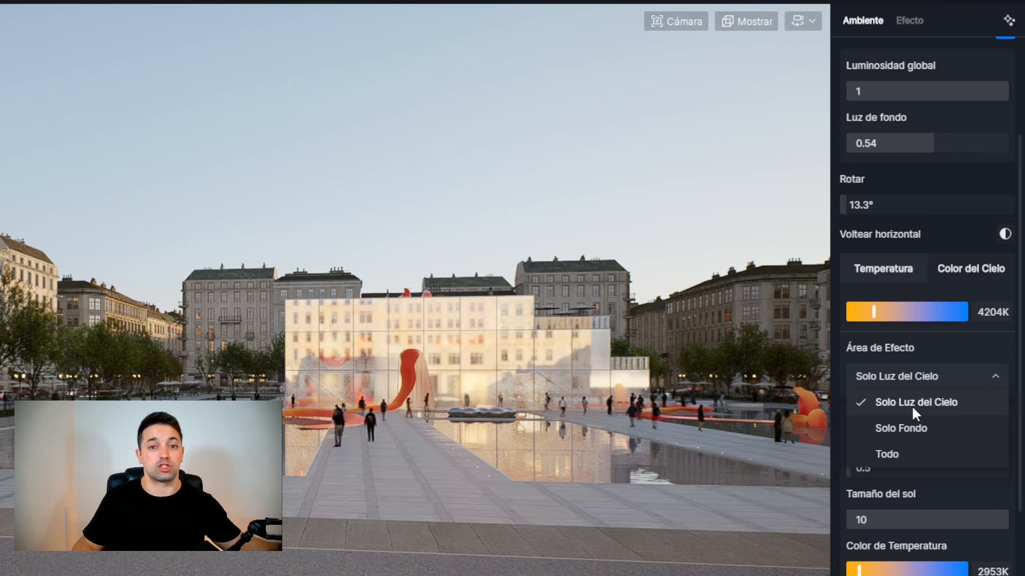
pyautogui.click(906, 452)
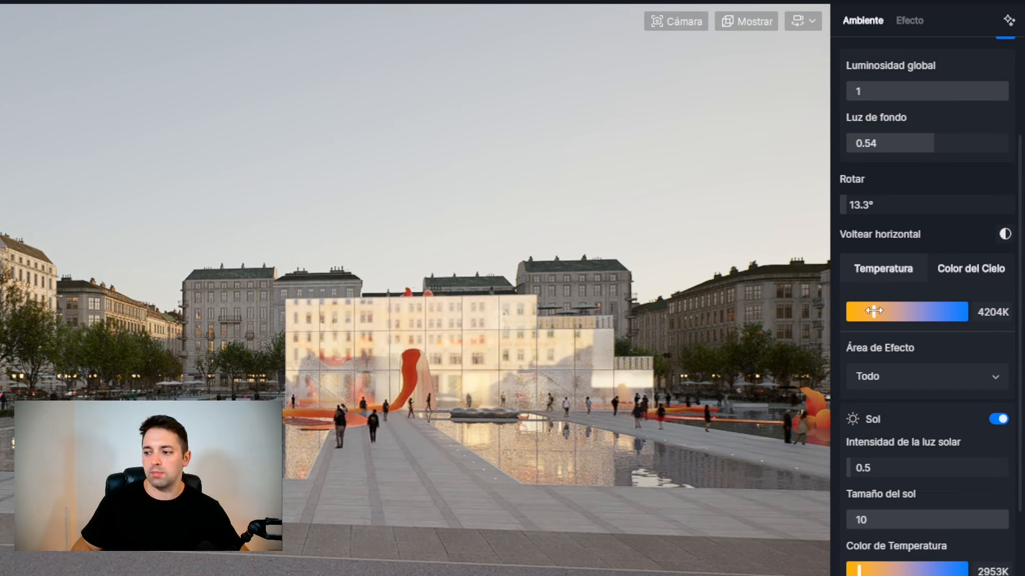
pyautogui.moveTo(874, 311); pyautogui.dragTo(885, 312)
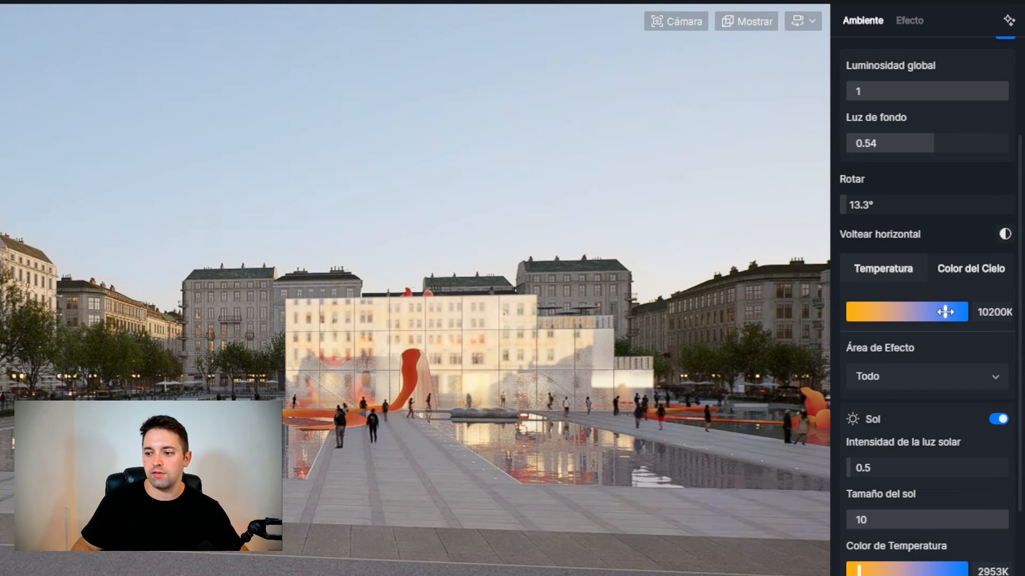
pyautogui.moveTo(972, 311); pyautogui.dragTo(873, 311)
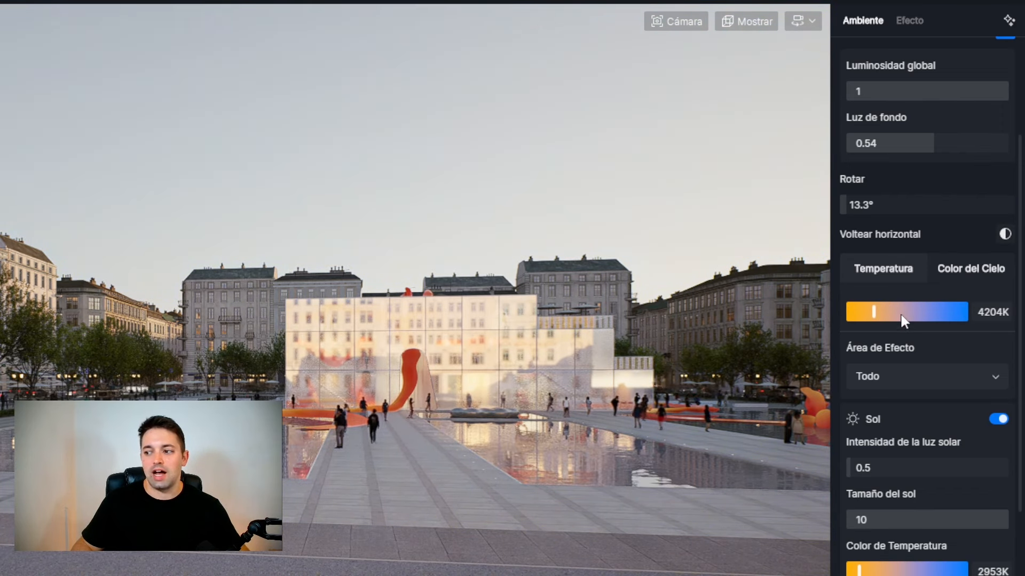
# Step: Switch the sky tint to Color del Cielo and try a saturation of 36, then a lower hue
pyautogui.click(953, 276)
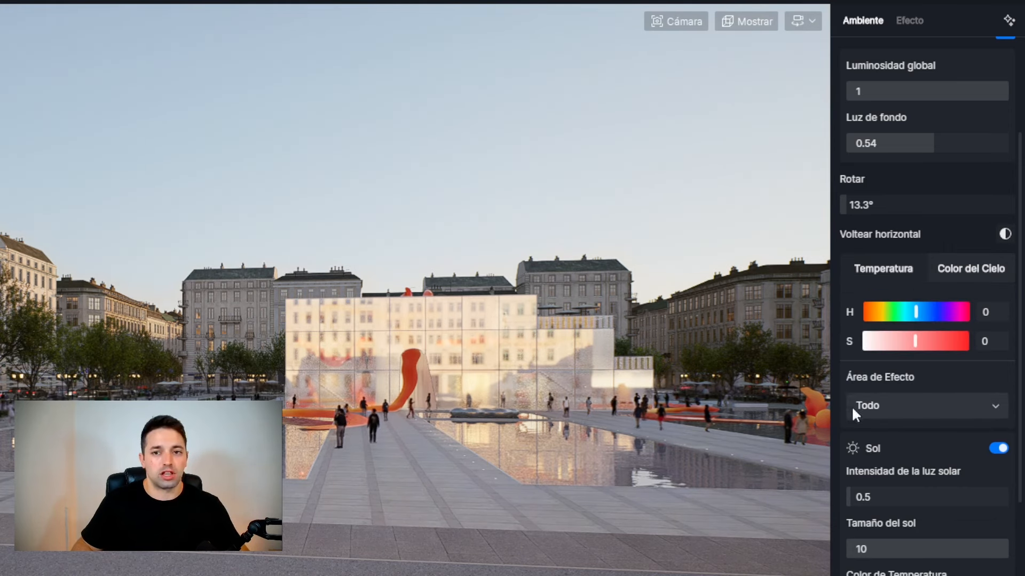
pyautogui.click(877, 412)
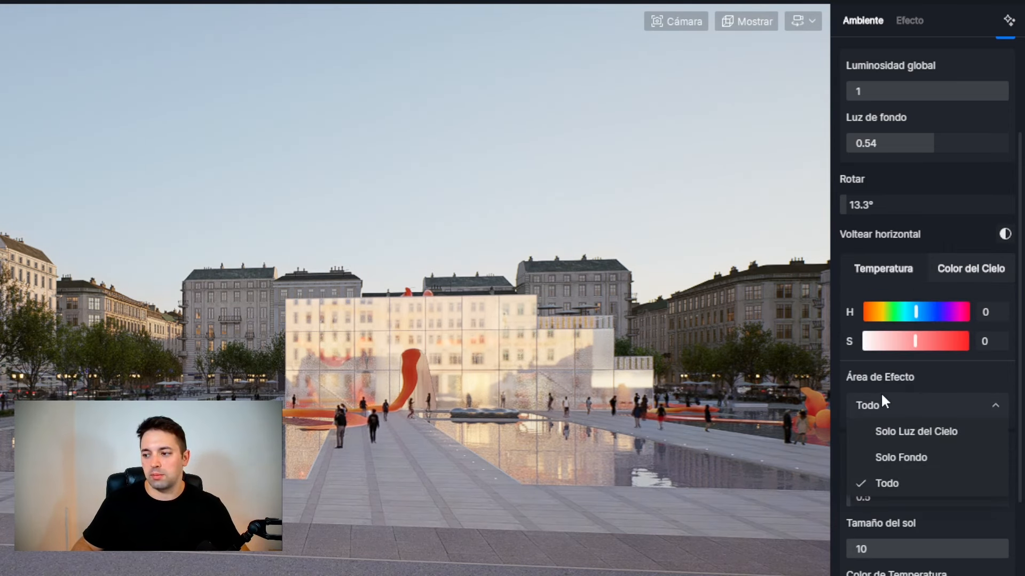
pyautogui.click(911, 411)
pyautogui.moveTo(916, 342); pyautogui.dragTo(944, 344)
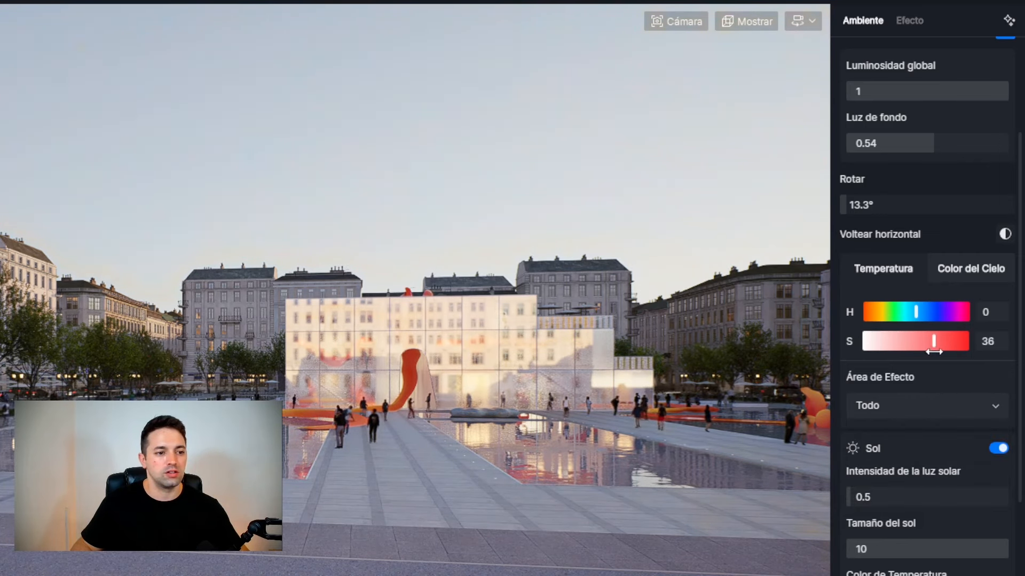
pyautogui.moveTo(939, 352); pyautogui.dragTo(931, 351)
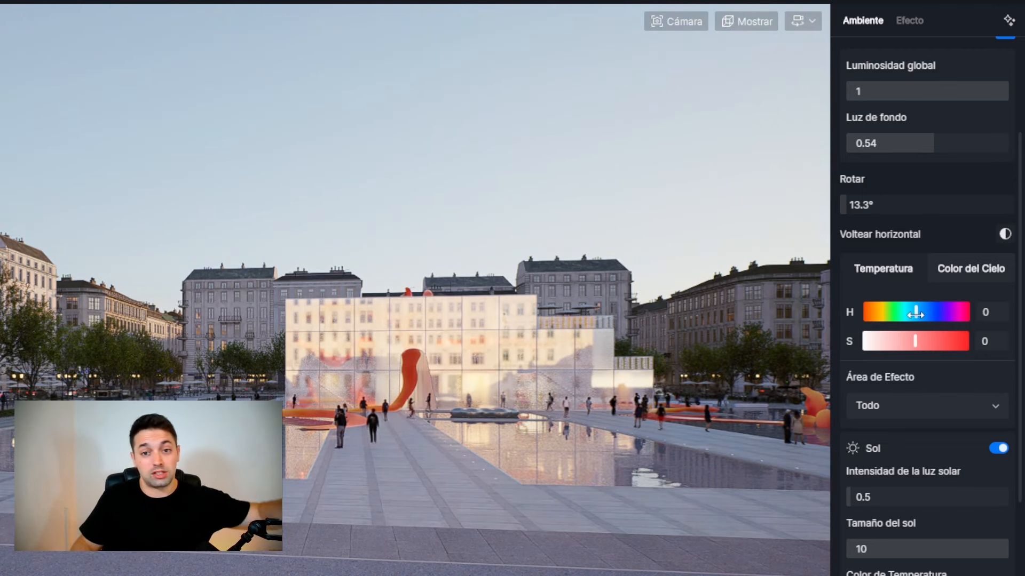
pyautogui.moveTo(916, 314); pyautogui.dragTo(881, 308)
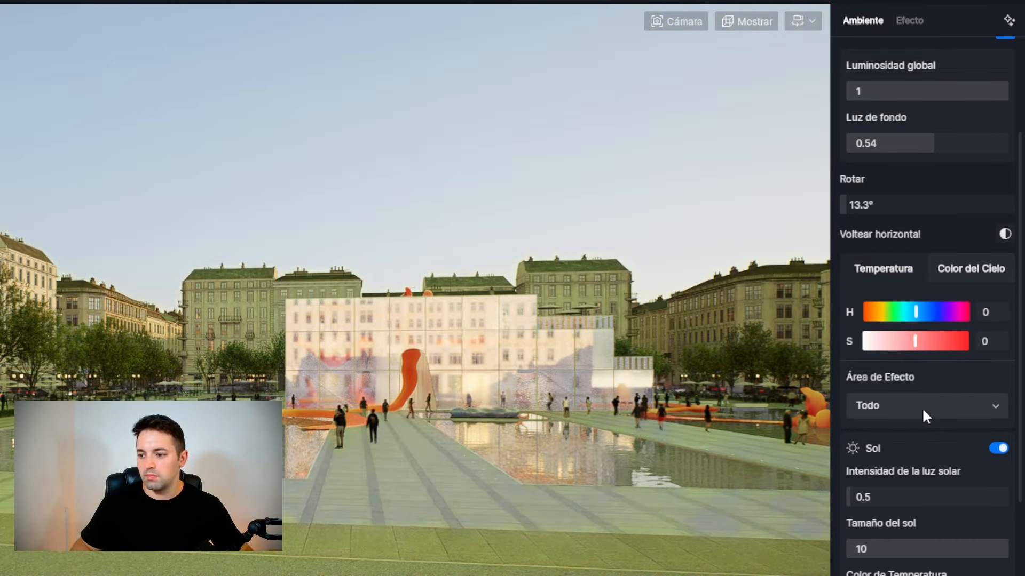
# Step: Limit the sky tint's effect area to Solo Luz del Cielo and try a hue of 180
pyautogui.click(922, 409)
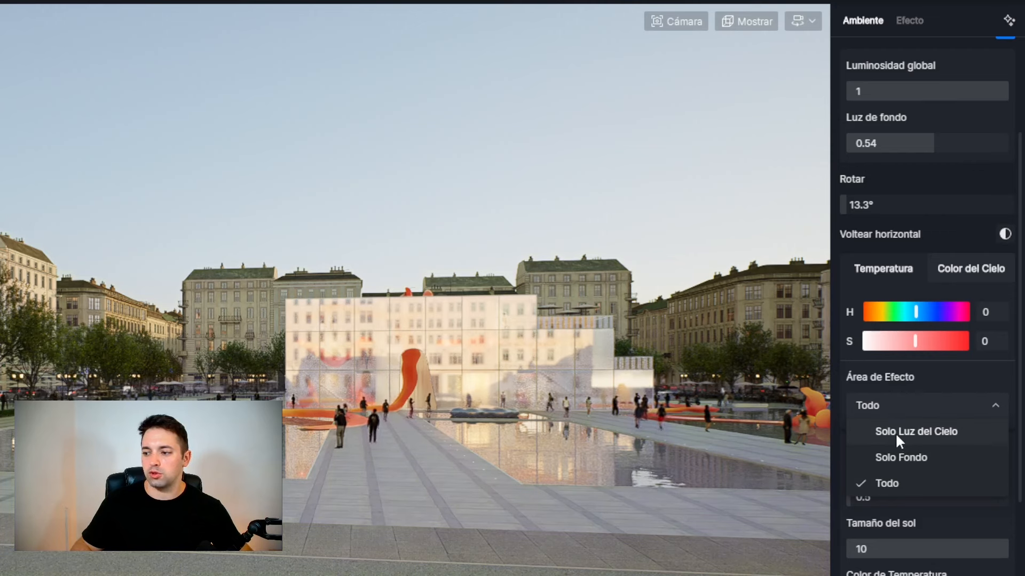
pyautogui.click(895, 432)
pyautogui.moveTo(916, 314); pyautogui.dragTo(967, 313)
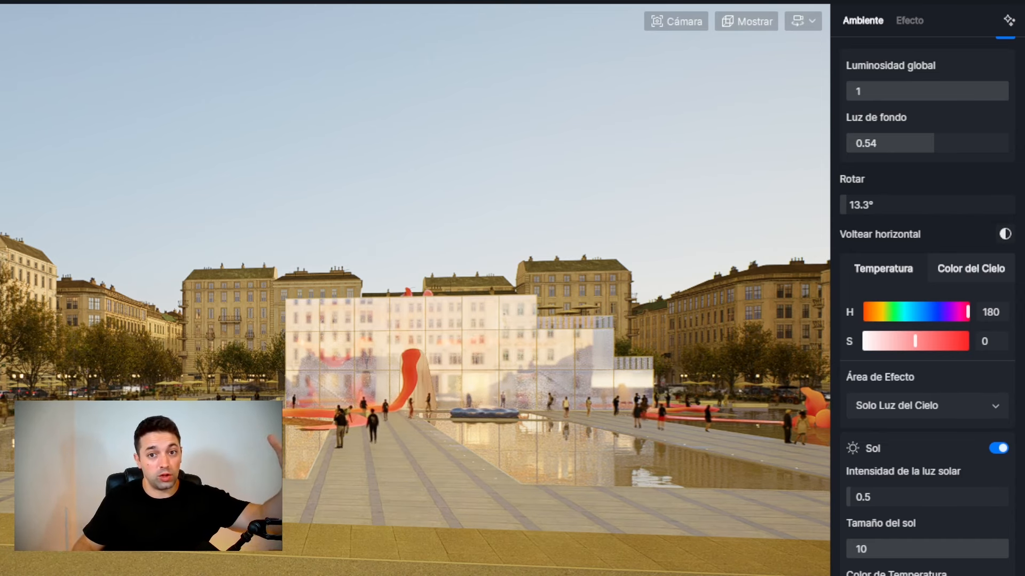
# Step: Set the sky tint's effect area to Solo Fondo with the hue back at 0
pyautogui.click(873, 417)
pyautogui.click(877, 454)
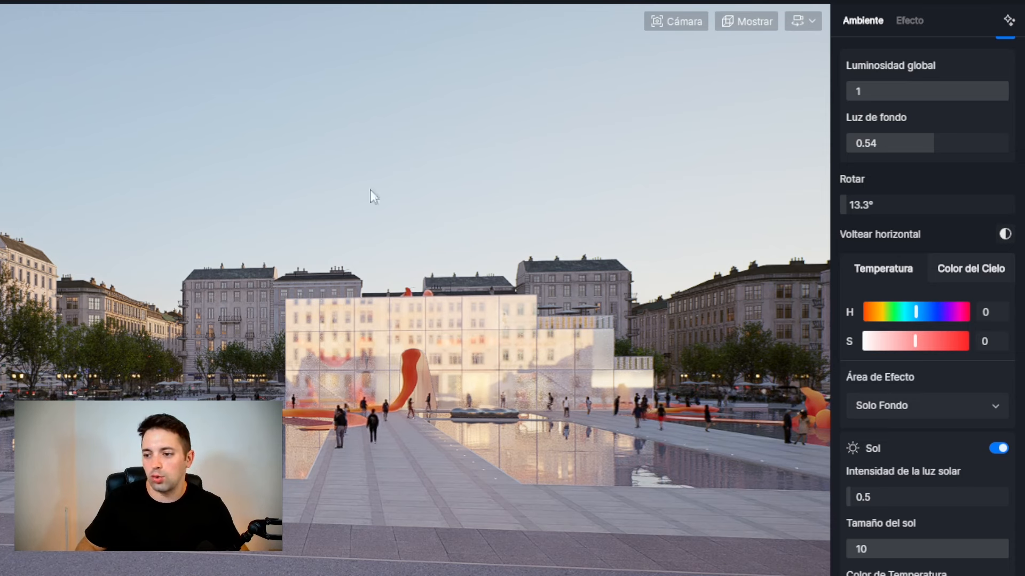
# Step: Frame the plaza and glass building closer and open the still image rendering mode
pyautogui.press('w')
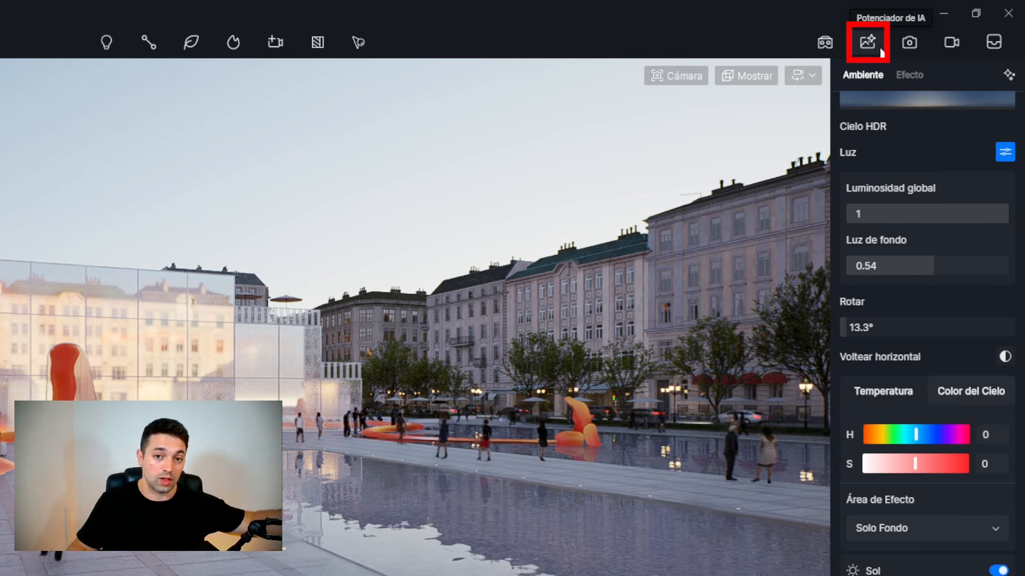
pyautogui.click(909, 42)
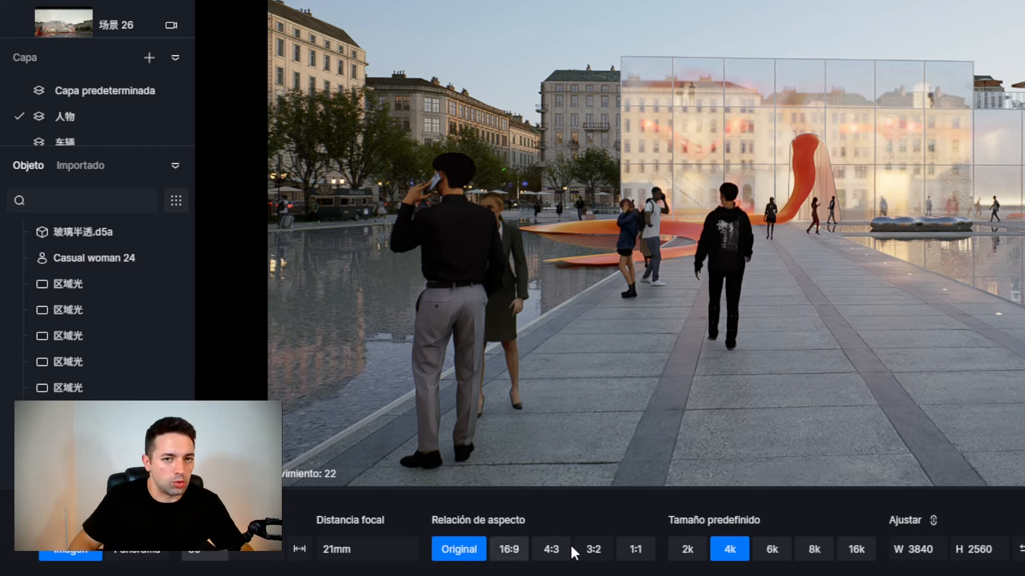
# Step: Set the preset size to 2k, show the channel options and render the plaza image as .png
pyautogui.click(697, 549)
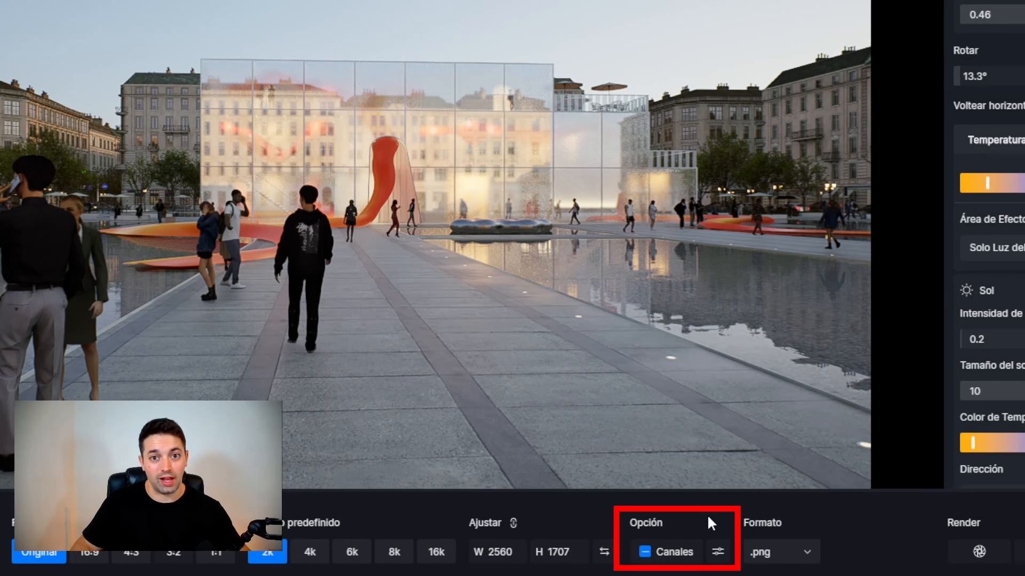
pyautogui.click(718, 553)
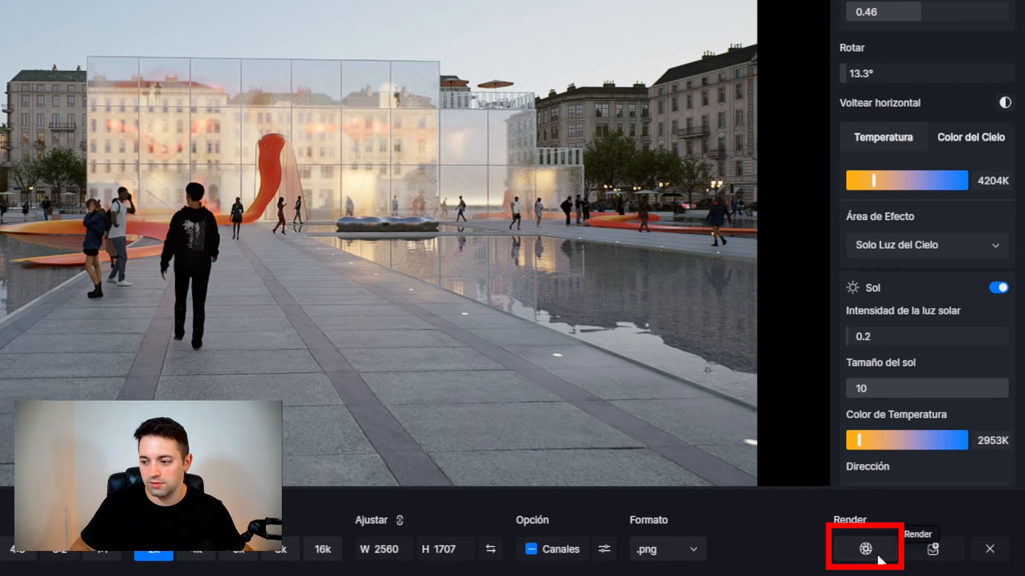
pyautogui.click(865, 550)
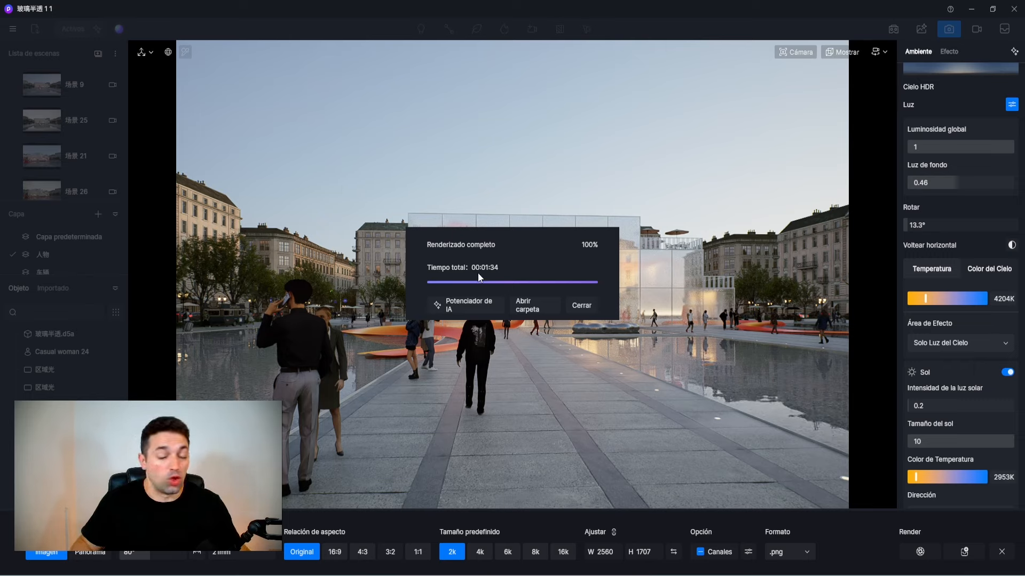
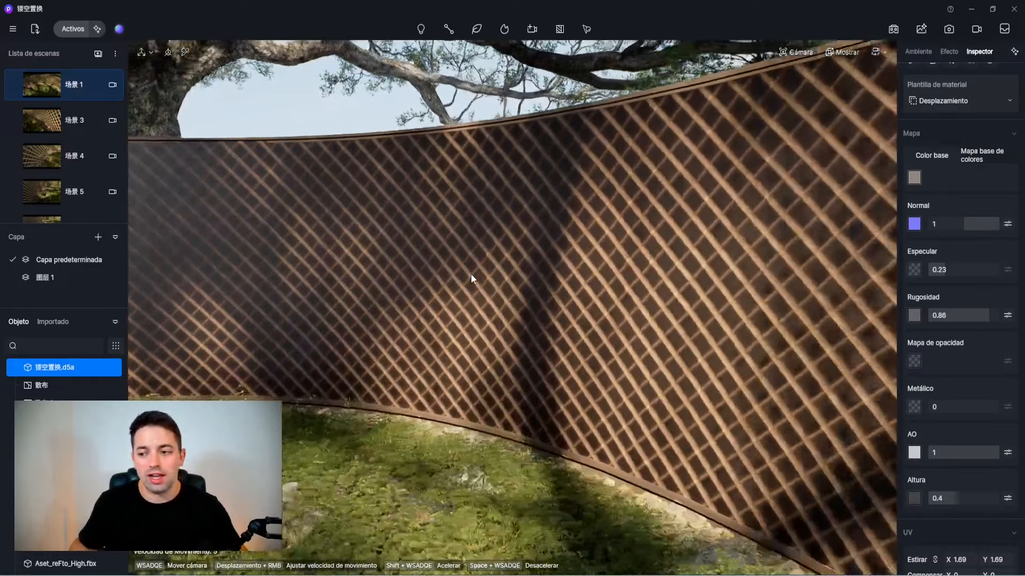
# Step: Set the roughness of the lattice fence's displacement material to 0.72
pyautogui.moveTo(471, 274); pyautogui.dragTo(443, 252, button='right')
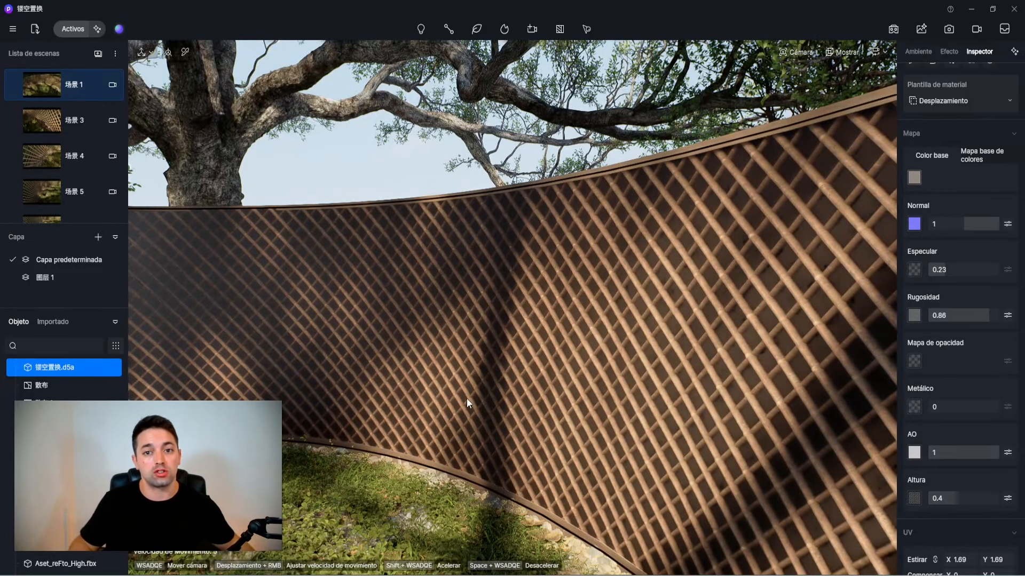
pyautogui.moveTo(455, 427); pyautogui.dragTo(466, 323, button='right')
pyautogui.press('w')
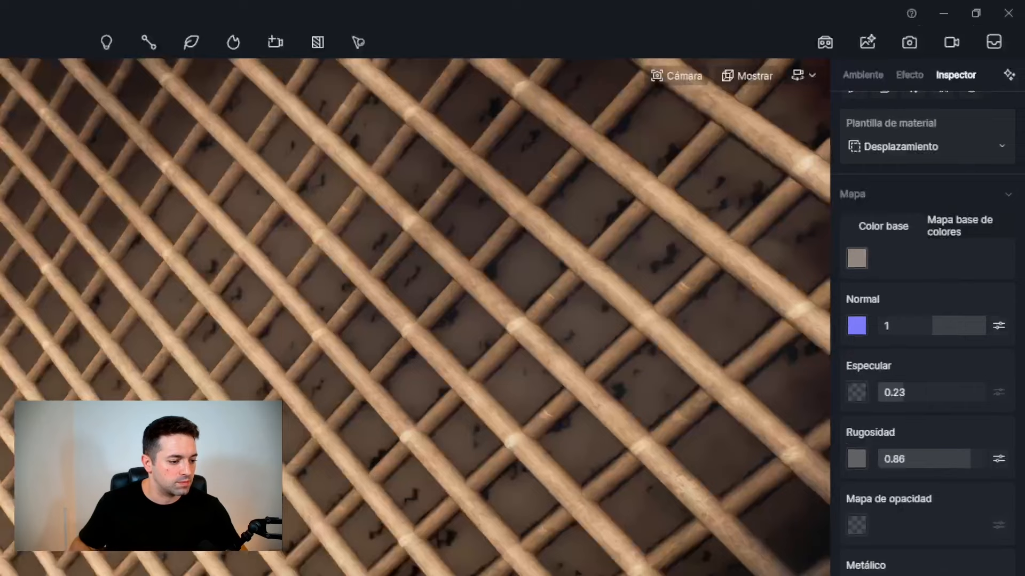
pyautogui.scroll(2, 951, 155)
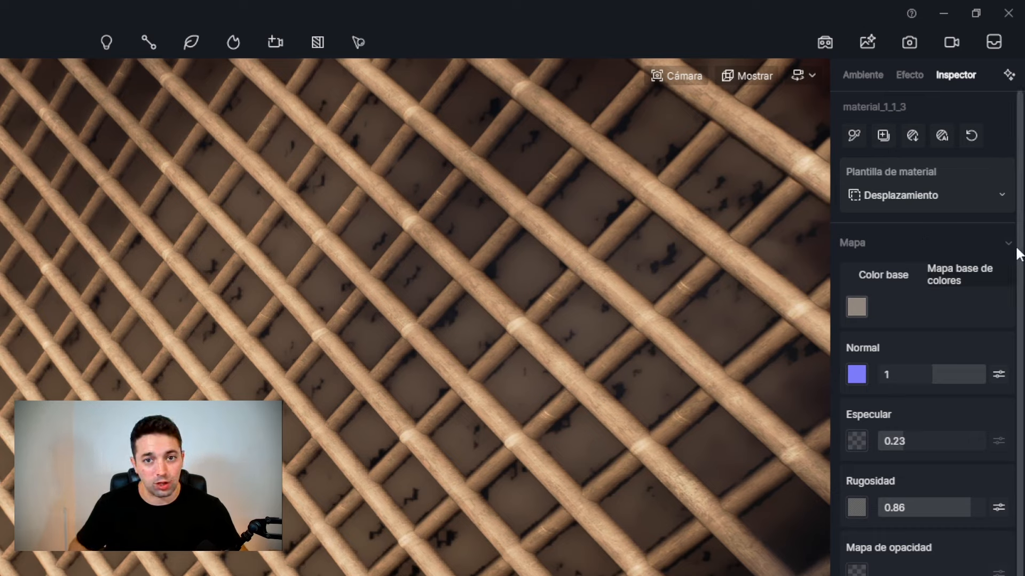
pyautogui.scroll(-2, 989, 250)
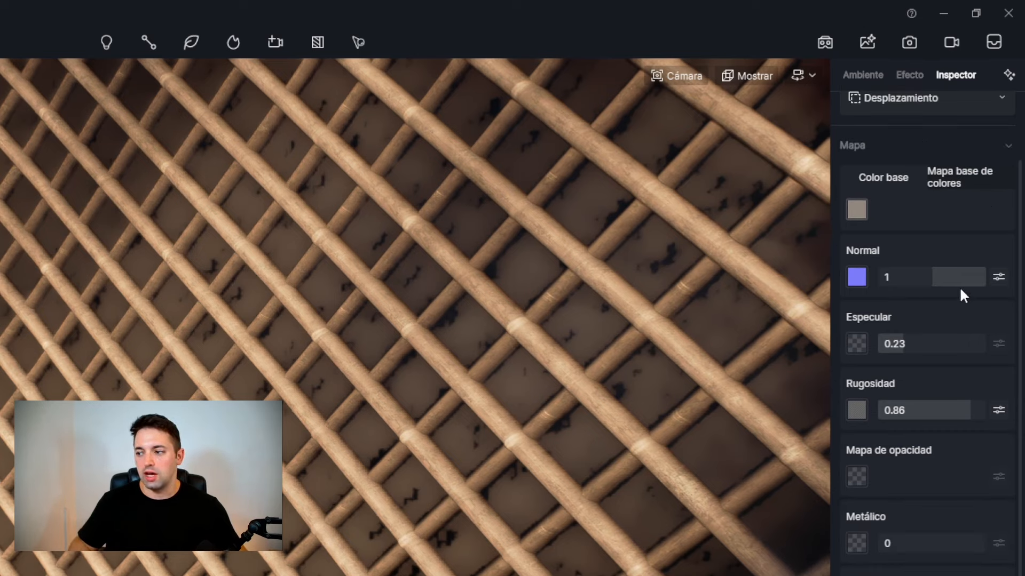
pyautogui.scroll(-2, 959, 287)
pyautogui.moveTo(961, 313); pyautogui.dragTo(848, 347)
pyautogui.scroll(-2, 903, 361)
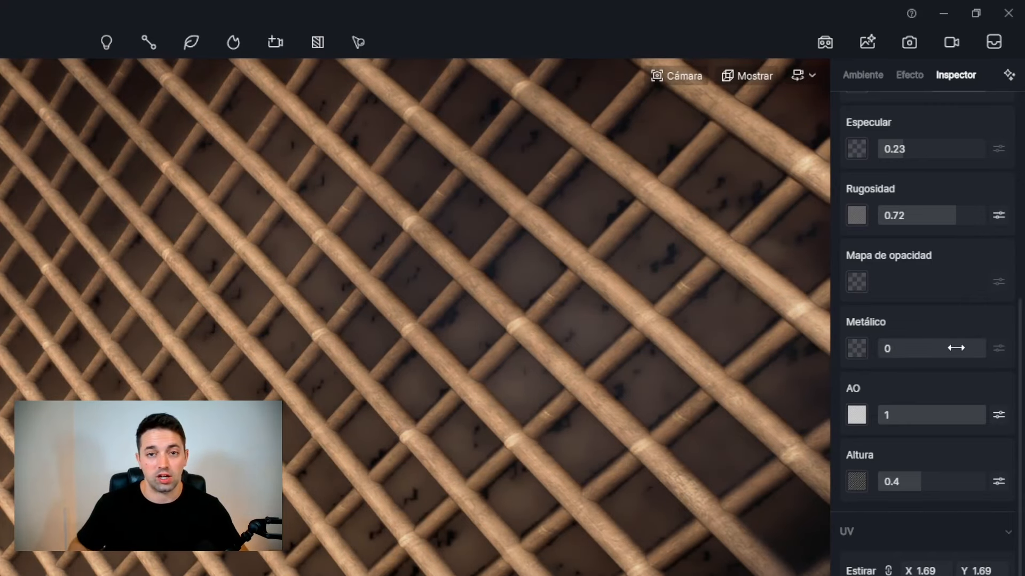
# Step: Try lower AO and height values on the lattice material
pyautogui.moveTo(972, 417); pyautogui.dragTo(908, 414)
pyautogui.hotkey('ctrl', 'z')
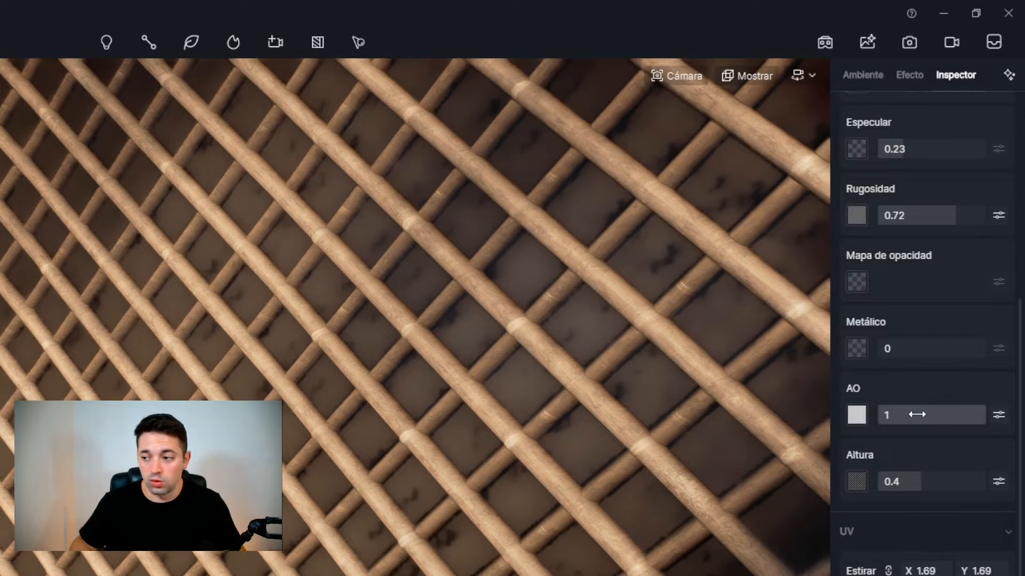
pyautogui.scroll(-1, 923, 471)
pyautogui.moveTo(924, 473)
pyautogui.mouseDown()
pyautogui.moveTo(1001, 476)
pyautogui.moveTo(880, 478)
pyautogui.moveTo(997, 478)
pyautogui.moveTo(907, 477)
pyautogui.mouseUp()
pyautogui.press('Escape')
pyautogui.press('Escape')
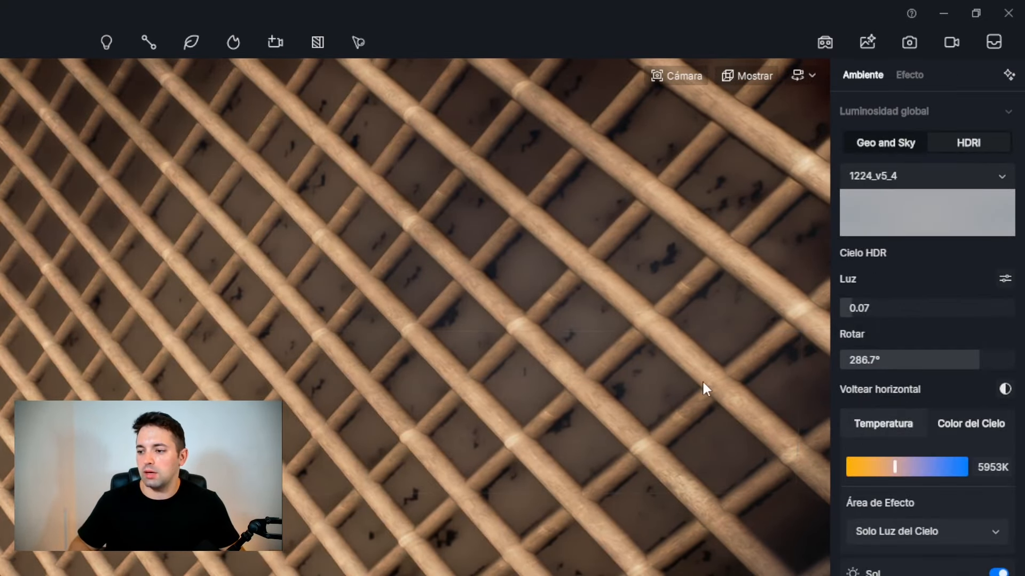
# Step: Copy the lattice material's height map and paste it as its opacity map
pyautogui.click(669, 371)
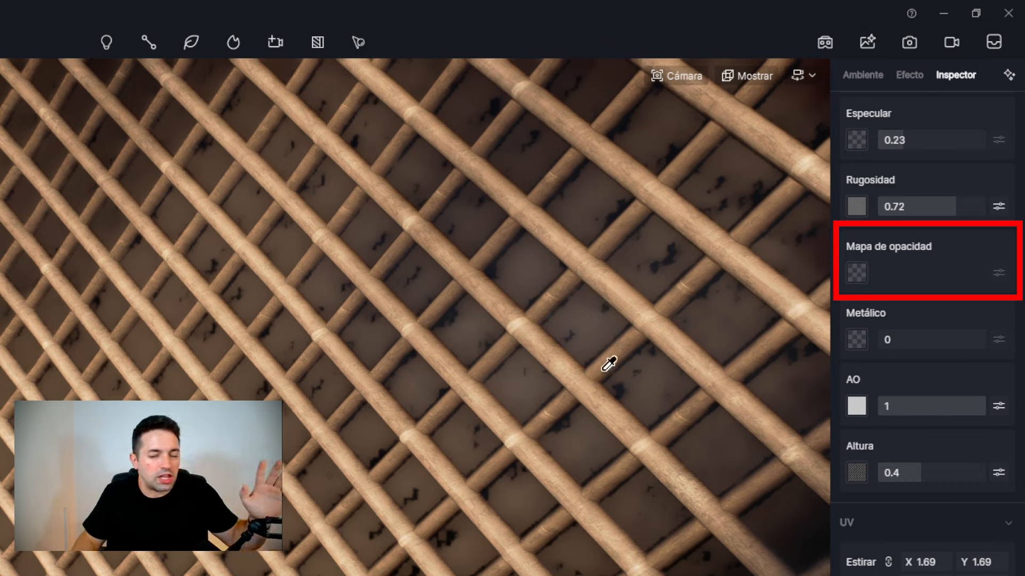
pyautogui.click(858, 474)
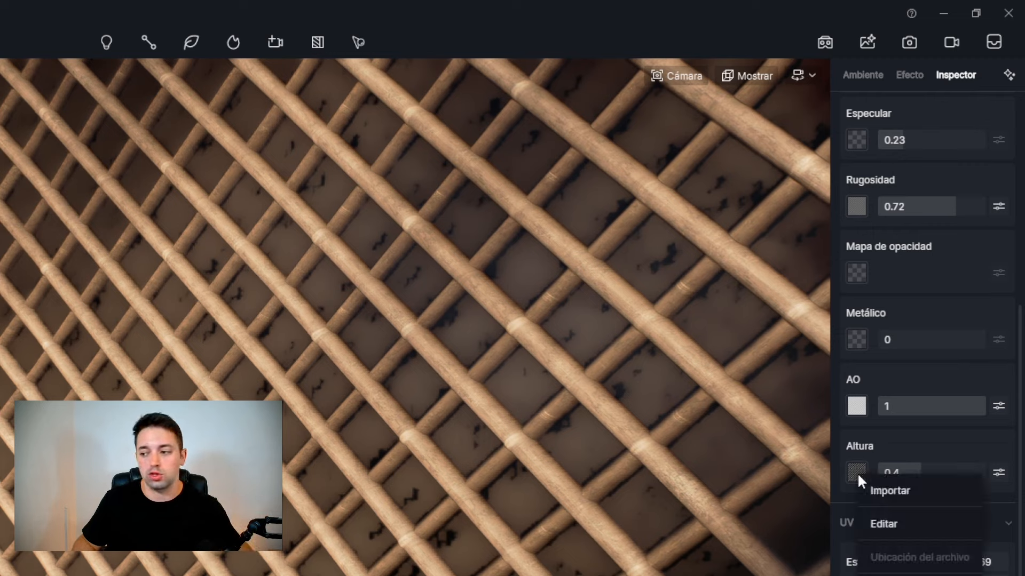
pyautogui.press('Escape')
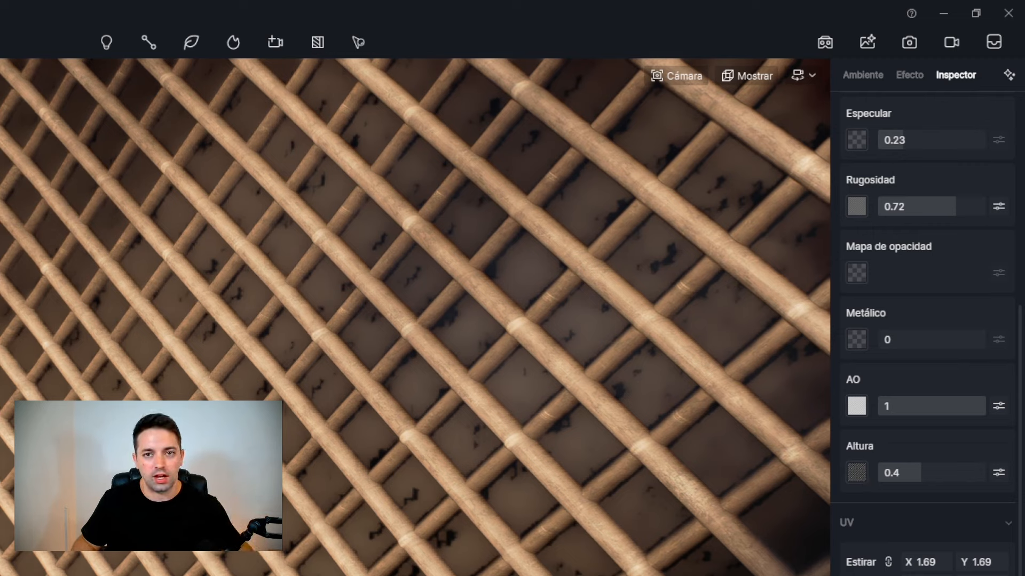
pyautogui.click(860, 271)
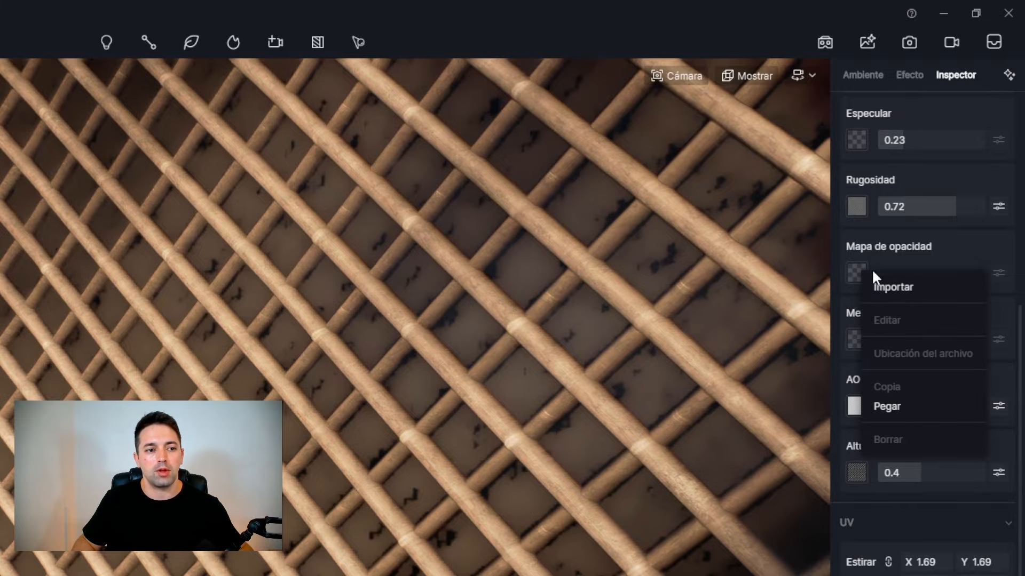
pyautogui.click(917, 410)
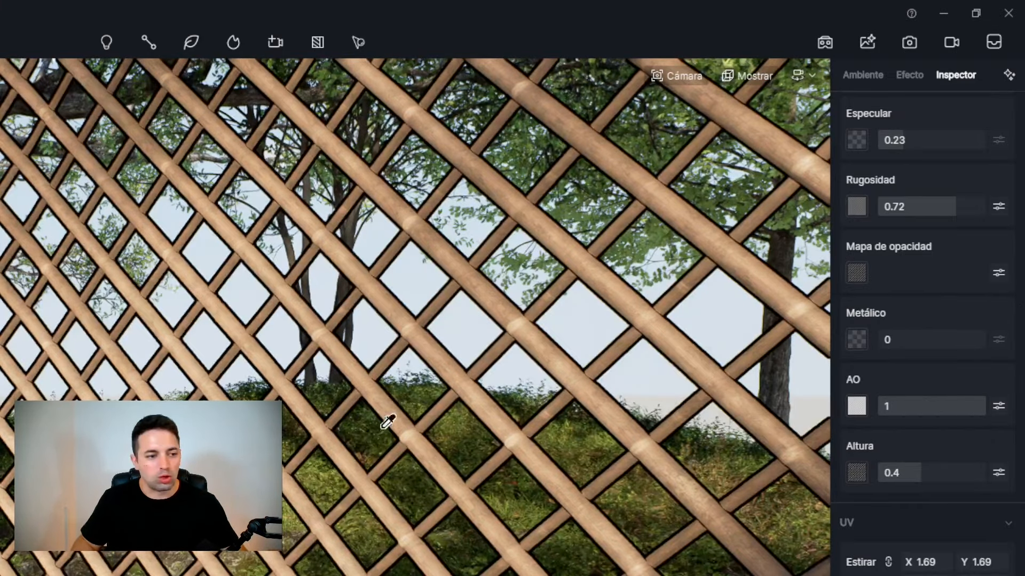
# Step: Set the displacement height of the lattice material to 0.53
pyautogui.scroll(-5, 388, 421)
pyautogui.moveTo(388, 422); pyautogui.dragTo(757, 459, button='right')
pyautogui.scroll(2, 897, 442)
pyautogui.scroll(3, 895, 443)
pyautogui.scroll(-4, 878, 313)
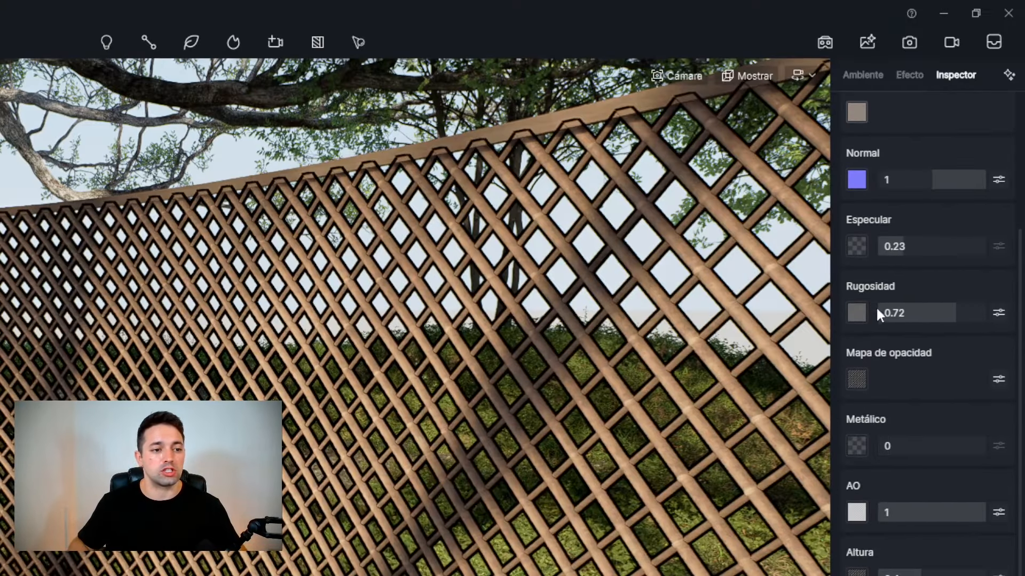
pyautogui.moveTo(804, 367); pyautogui.dragTo(699, 401, button='right')
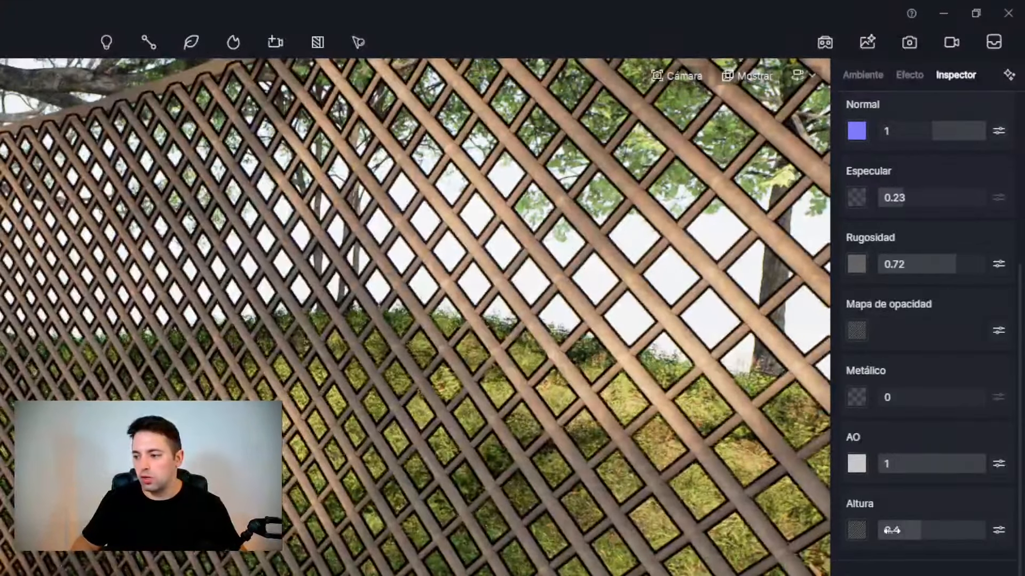
pyautogui.moveTo(915, 530); pyautogui.dragTo(935, 538)
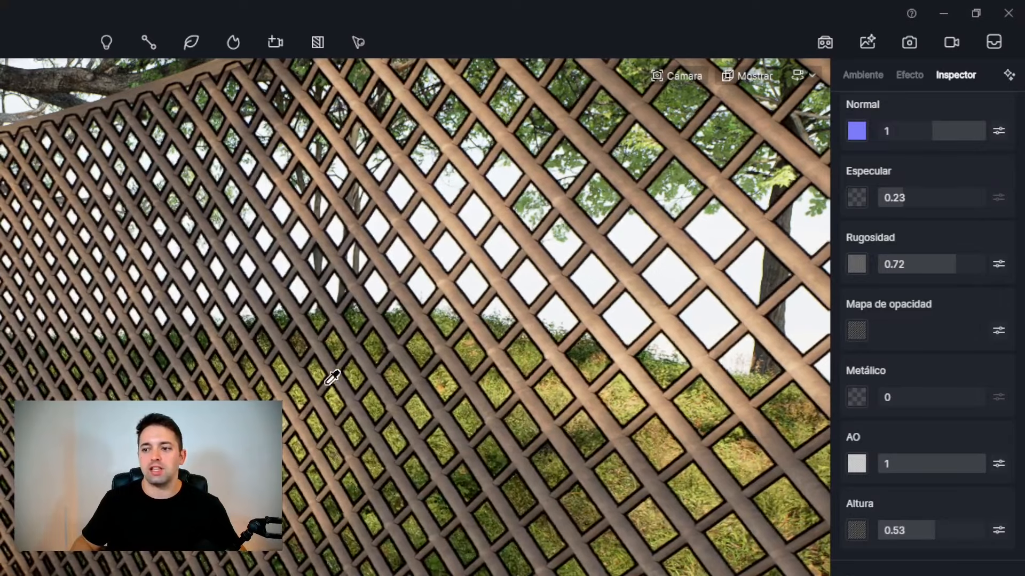
# Step: Set the UV stretch of the lattice texture to 2.691 in X and Y
pyautogui.scroll(-4, 336, 380)
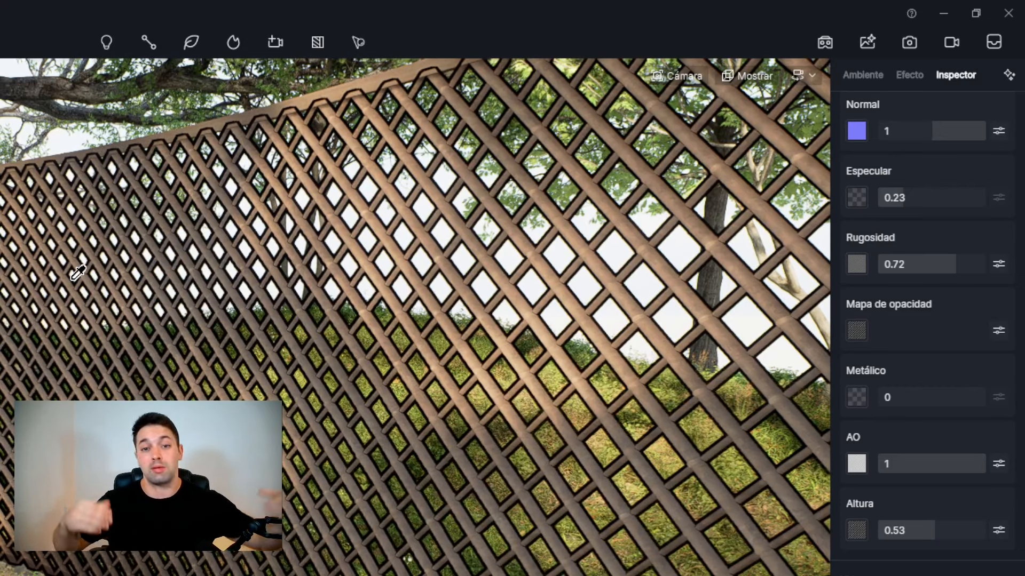
pyautogui.scroll(2, 245, 387)
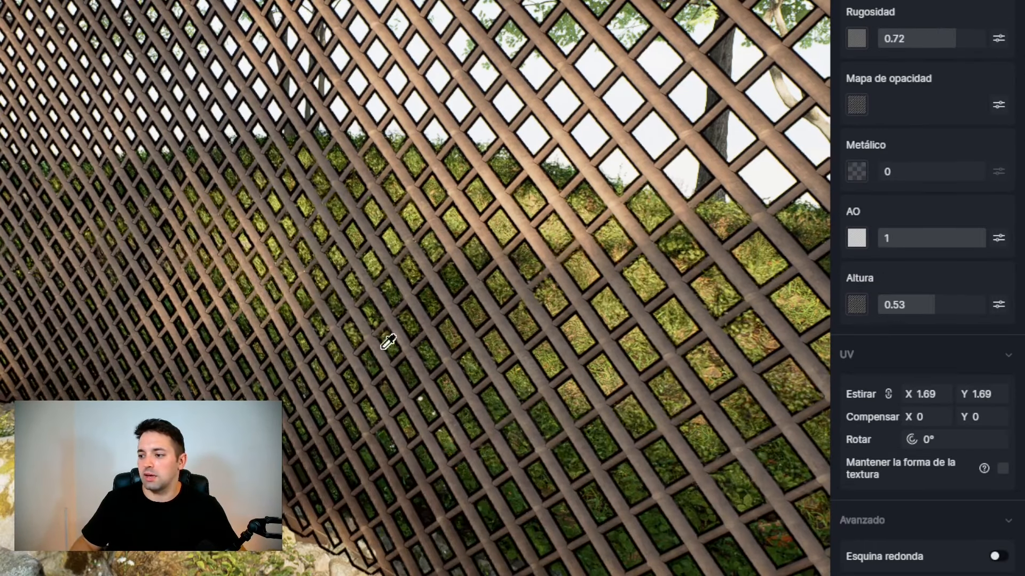
pyautogui.moveTo(917, 400); pyautogui.dragTo(935, 410)
pyautogui.scroll(-4, 729, 418)
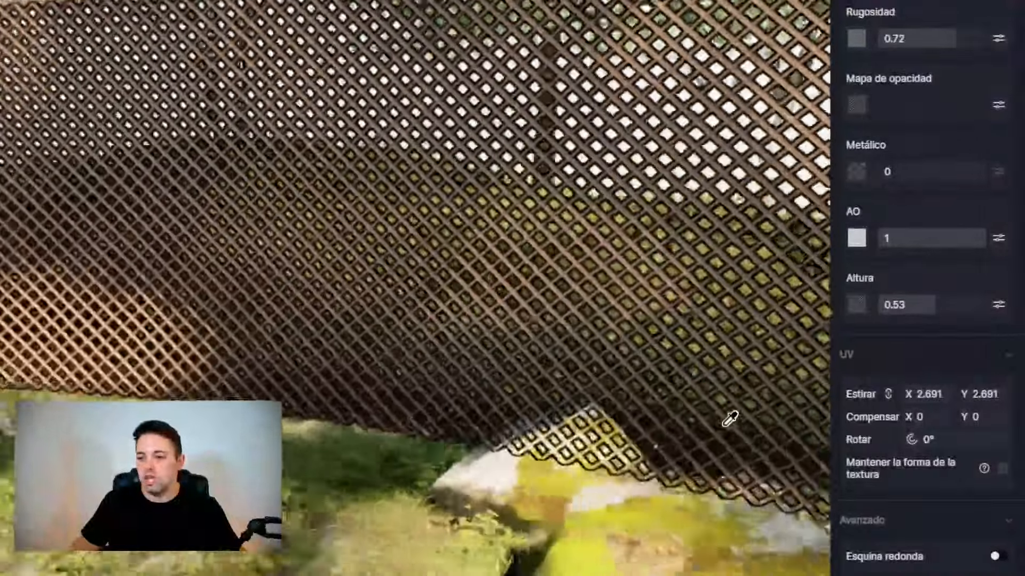
# Step: Render a 2k still image of the fence garden, framing the mossy rocks, with the Potenciador de IA channel included
pyautogui.moveTo(730, 418); pyautogui.dragTo(652, 404, button='right')
pyautogui.scroll(-5, 742, 399)
pyautogui.scroll(6, 679, 399)
pyautogui.scroll(-5, 651, 404)
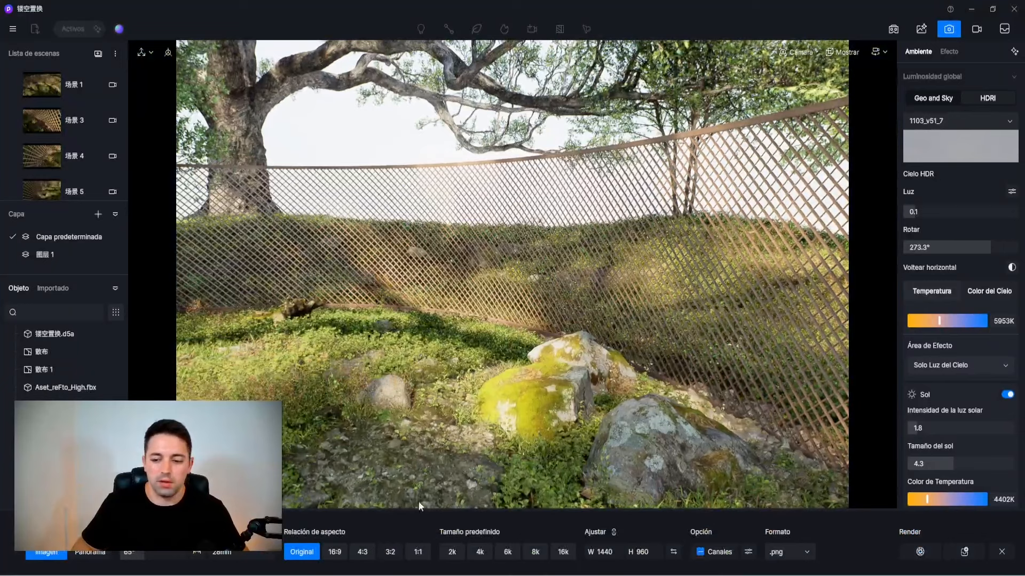
pyautogui.click(454, 553)
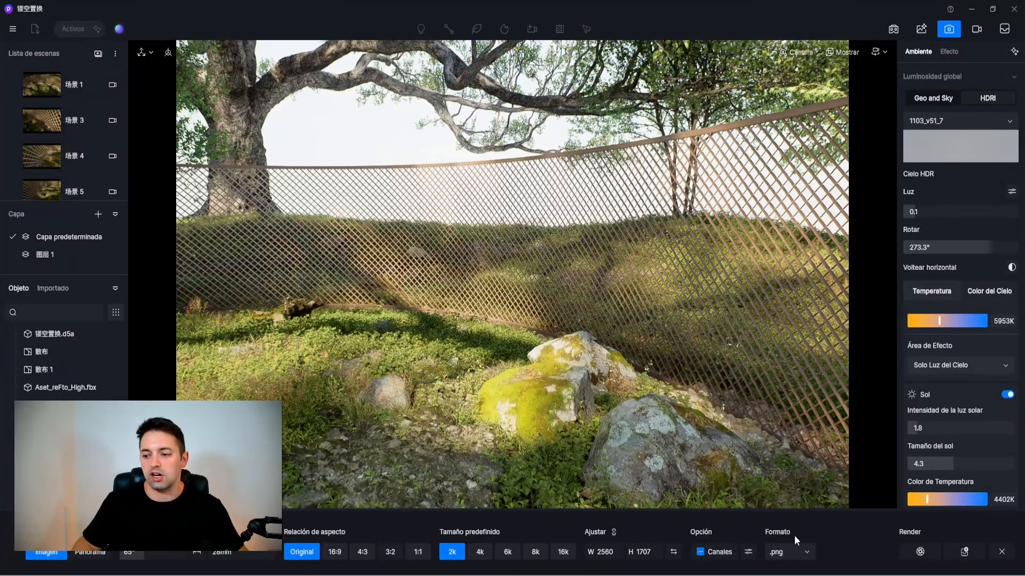
pyautogui.click(748, 555)
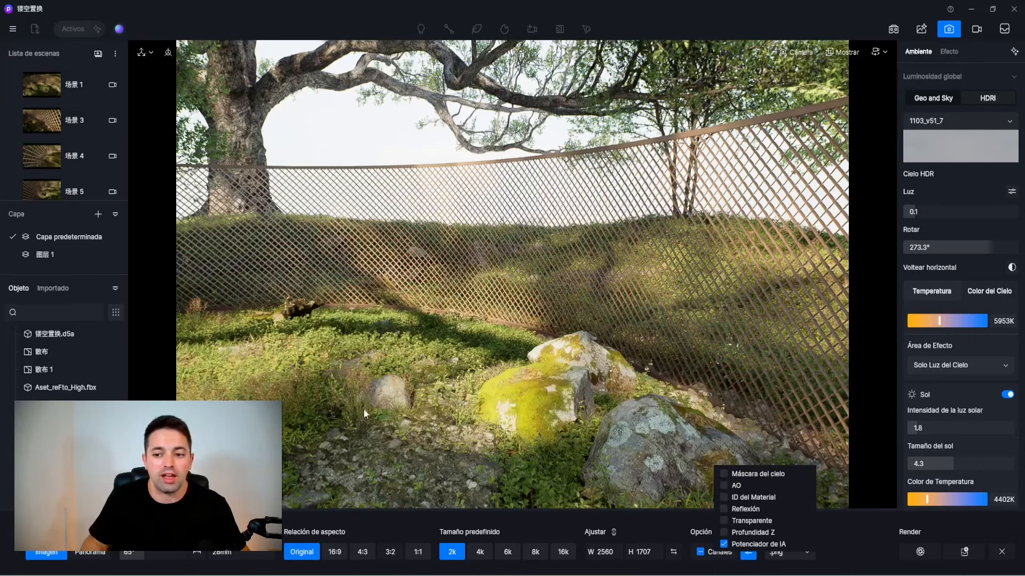
pyautogui.click(919, 553)
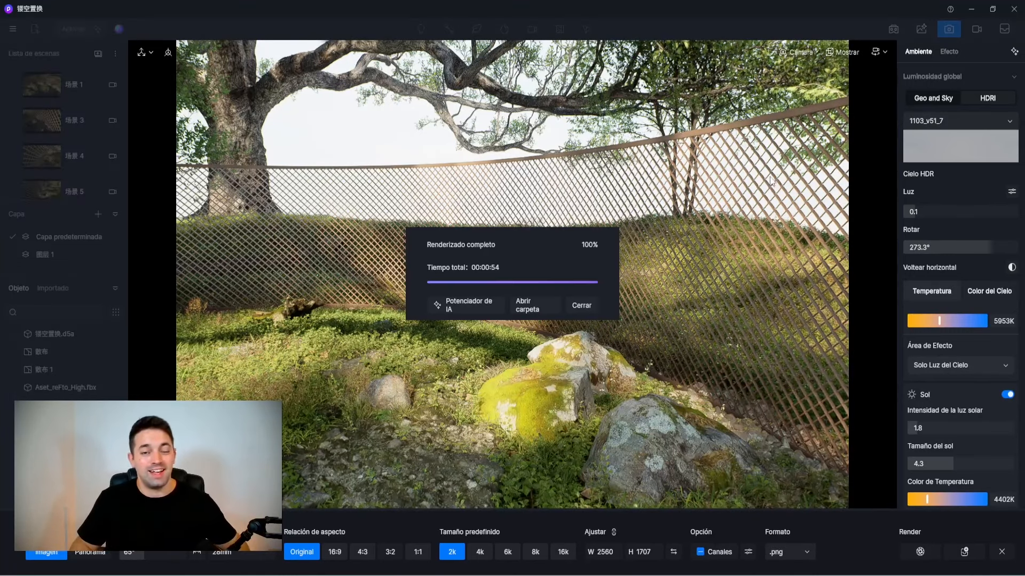
# Step: Mask the mossy rocks and stony ground of the finished render in the AI enhancer and enhance them with weight Fuerte
pyautogui.click(460, 308)
pyautogui.click(726, 165)
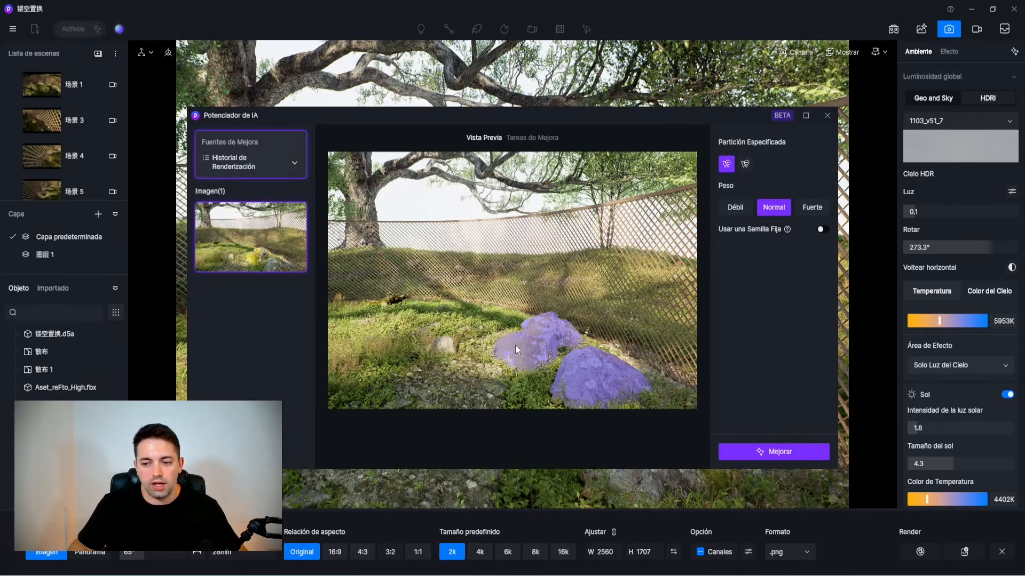
pyautogui.click(502, 370)
pyautogui.click(440, 393)
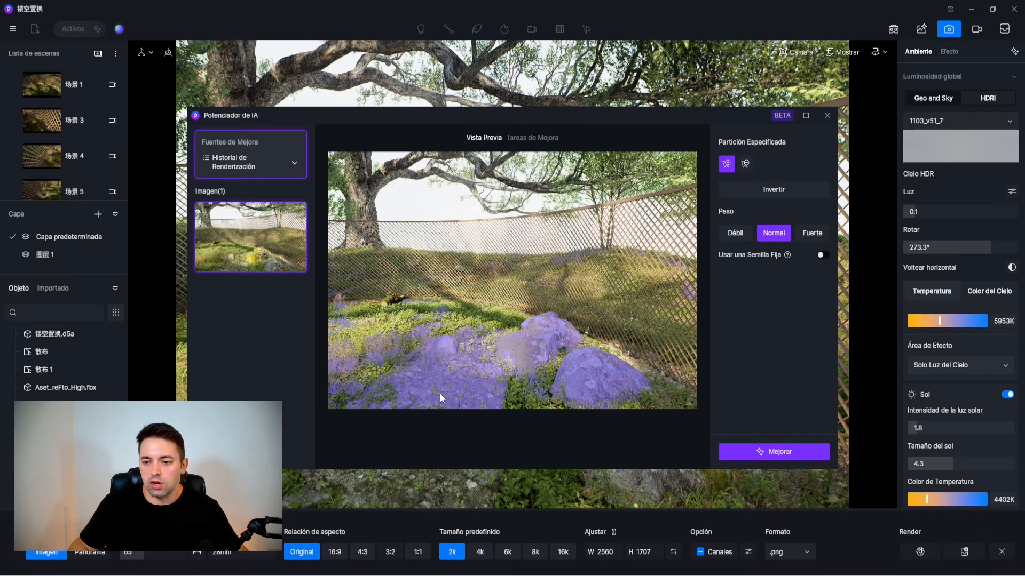
pyautogui.click(474, 323)
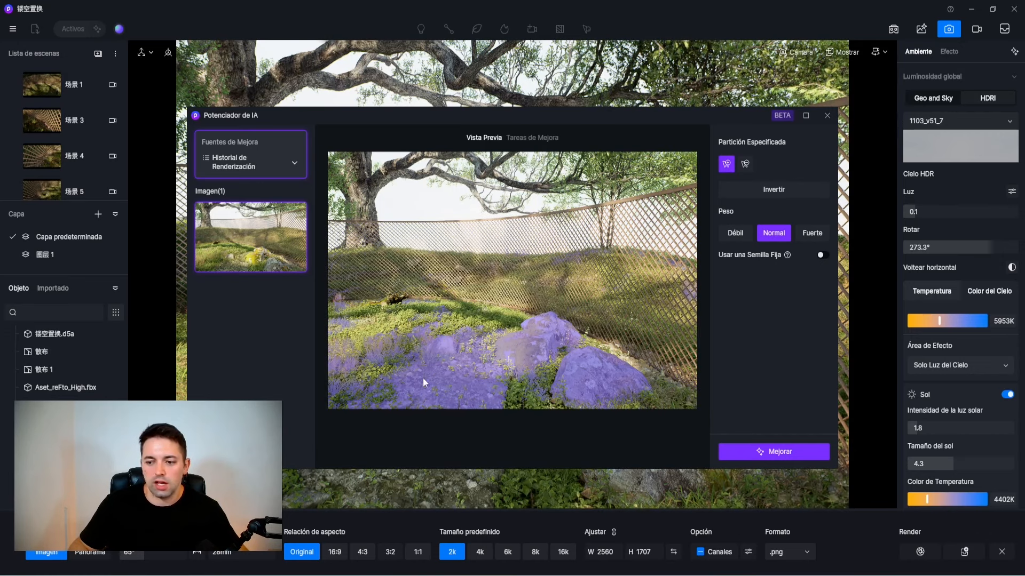
pyautogui.click(814, 233)
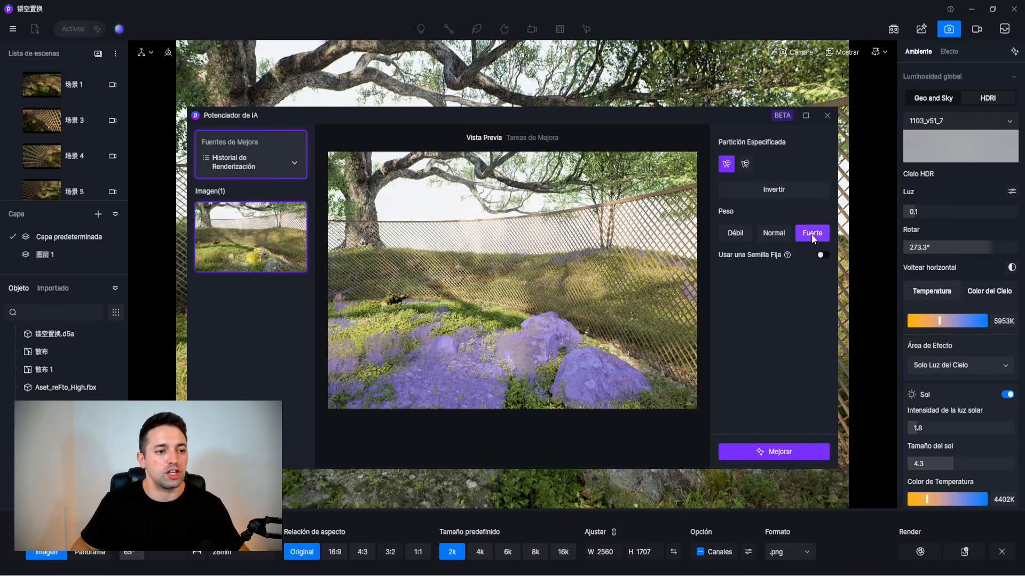
pyautogui.click(788, 453)
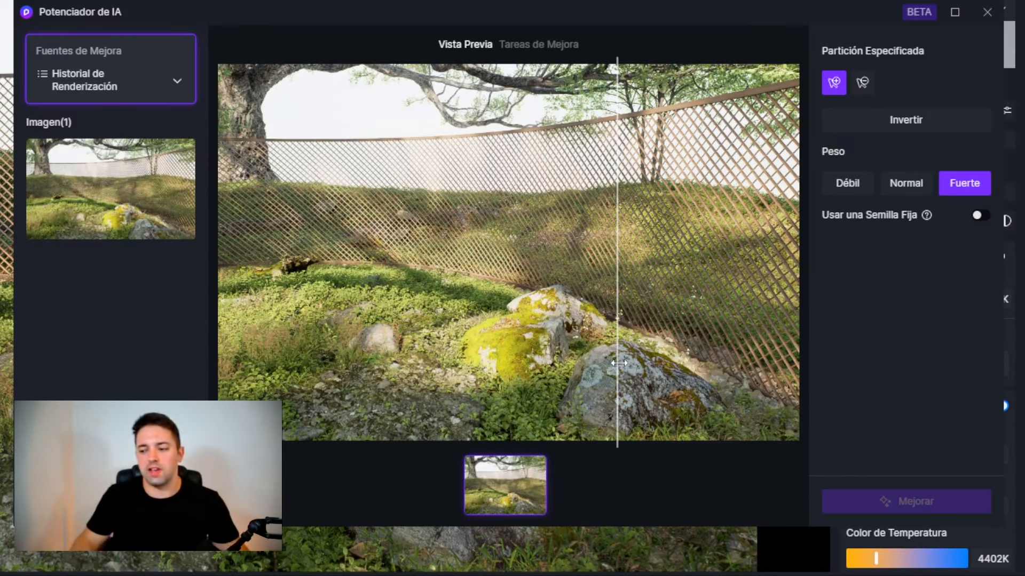
# Step: Compare the original and enhanced versions of the rocks up close with the before/after divider
pyautogui.scroll(3, 584, 379)
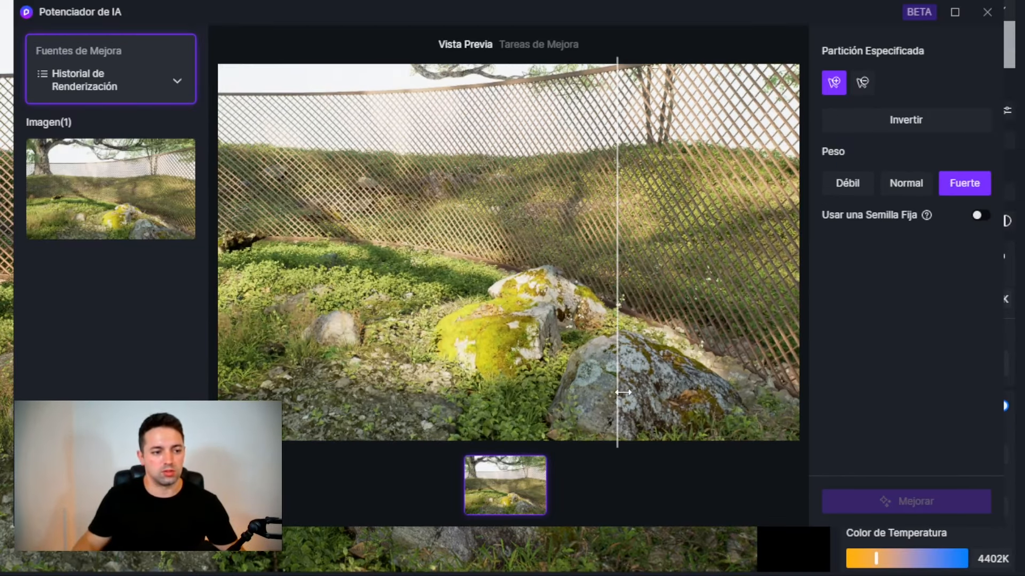
pyautogui.scroll(4, 588, 366)
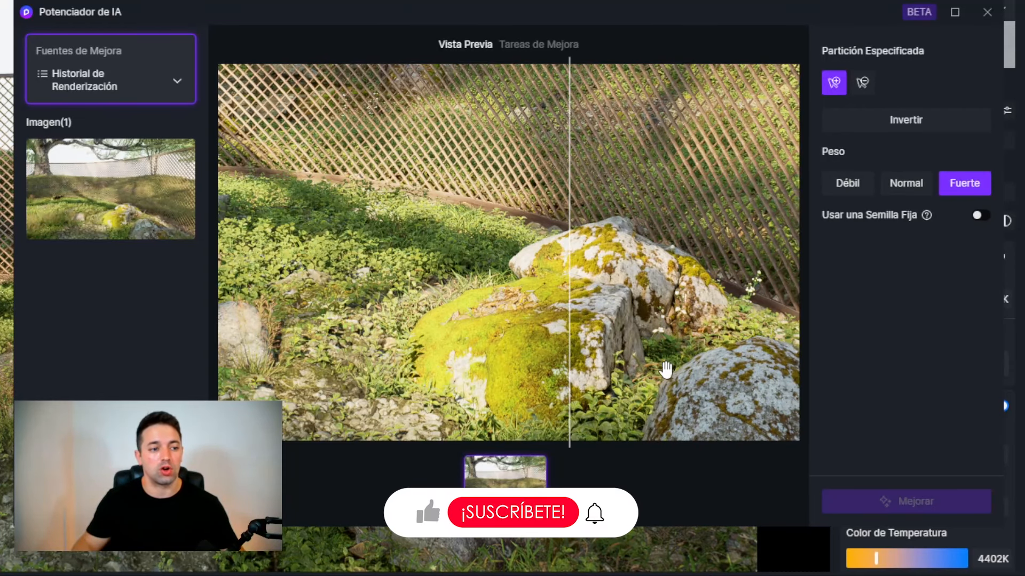
pyautogui.moveTo(568, 347); pyautogui.dragTo(464, 256)
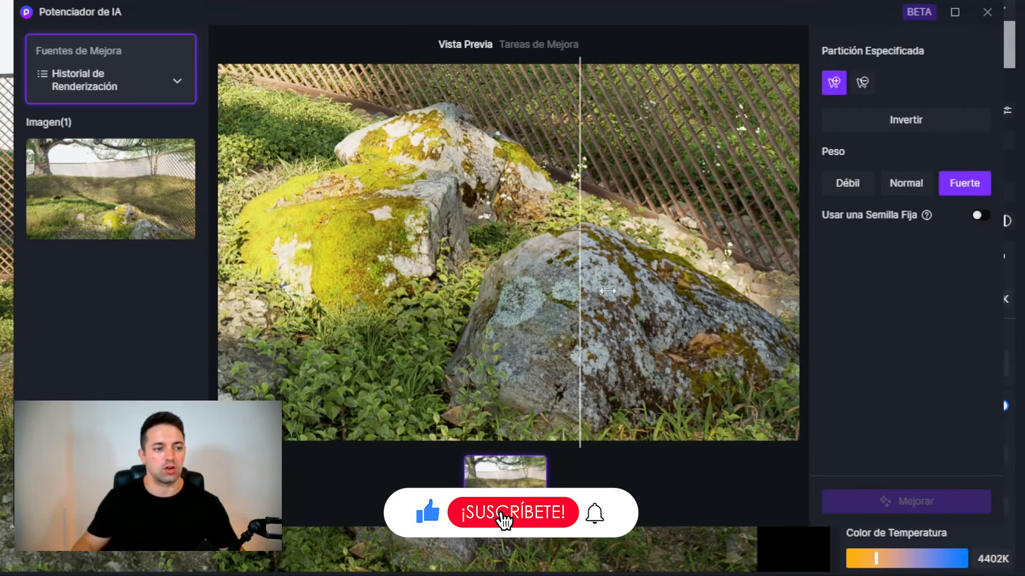
pyautogui.moveTo(565, 309); pyautogui.dragTo(274, 283)
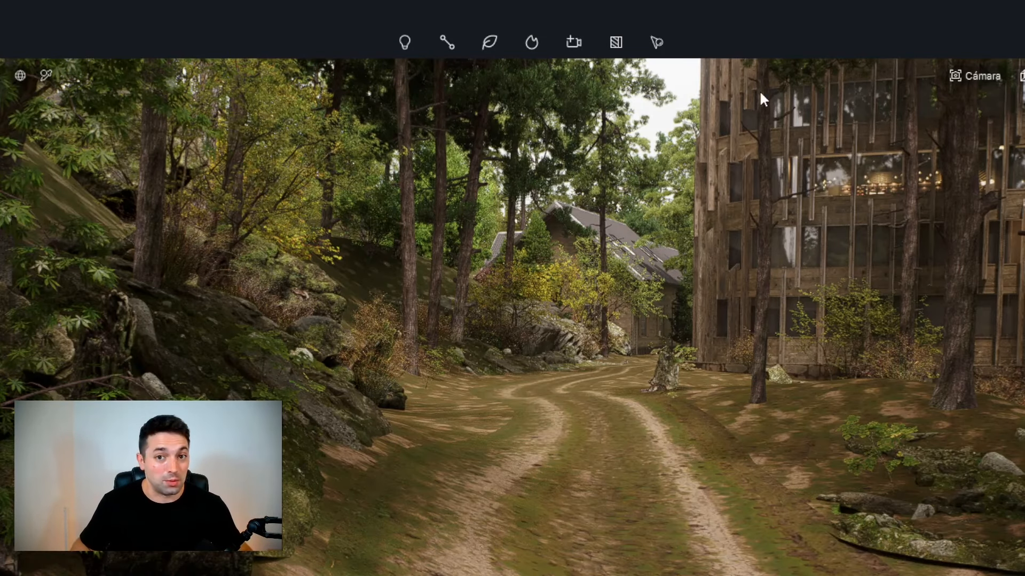
# Step: Create a scatter area on the forest ground by selecting its surface in Seleccionar material mode
pyautogui.click(656, 44)
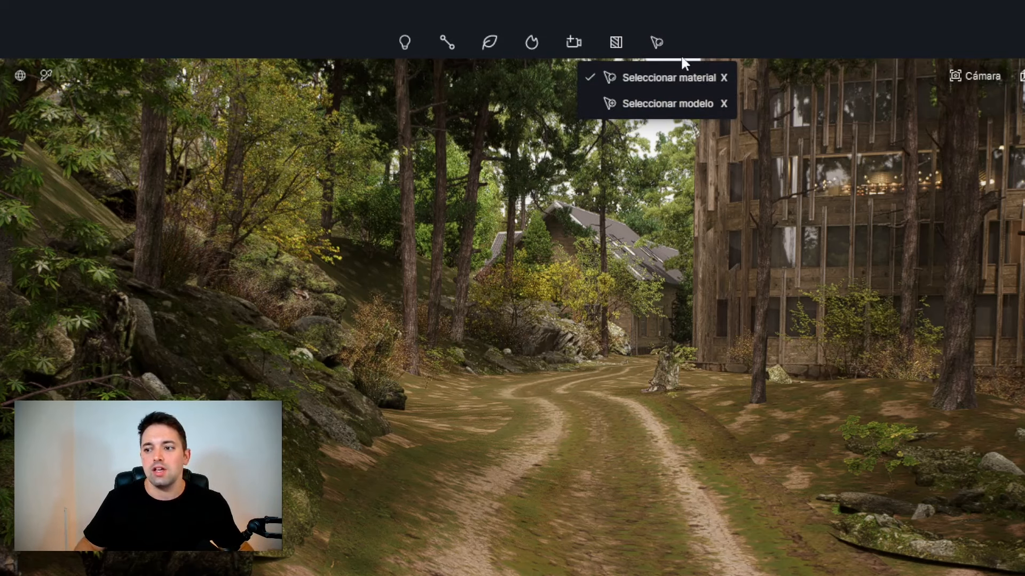
pyautogui.click(649, 78)
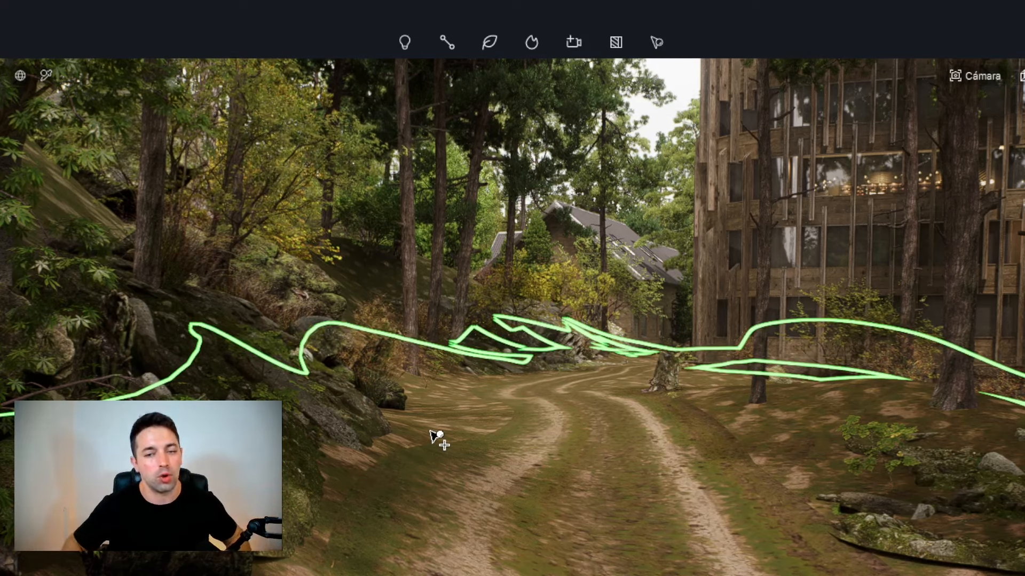
pyautogui.click(435, 438)
pyautogui.click(579, 139)
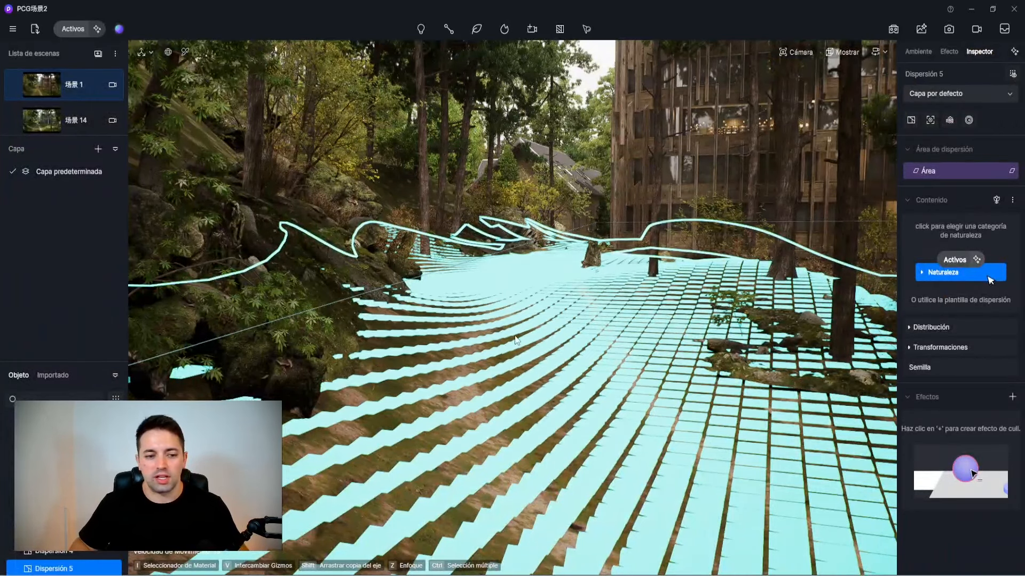
pyautogui.moveTo(516, 340); pyautogui.dragTo(460, 325, button='right')
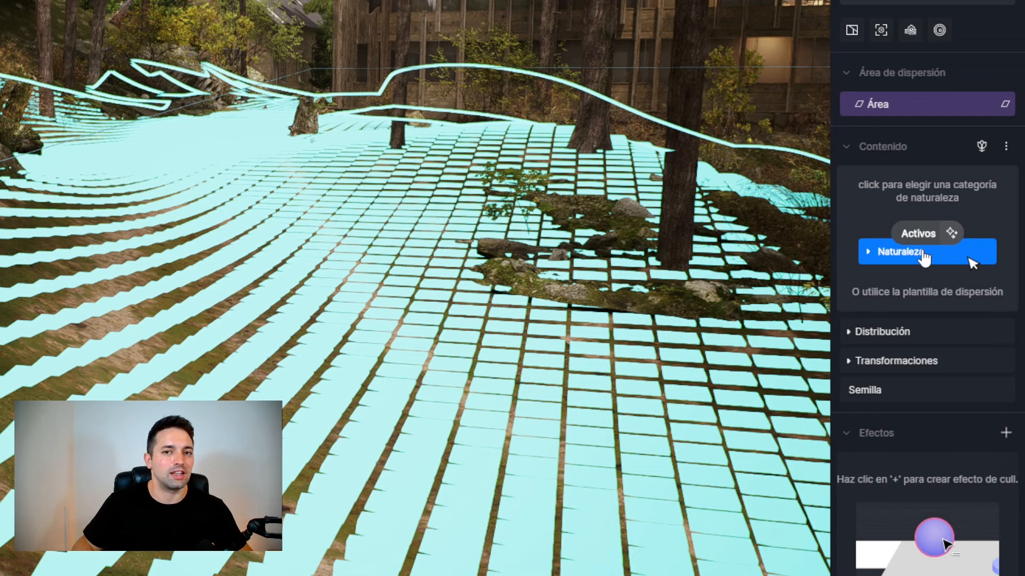
# Step: Browse the Nature models for the scatter content, including the Flowering Herb and Other Herb categories
pyautogui.click(926, 258)
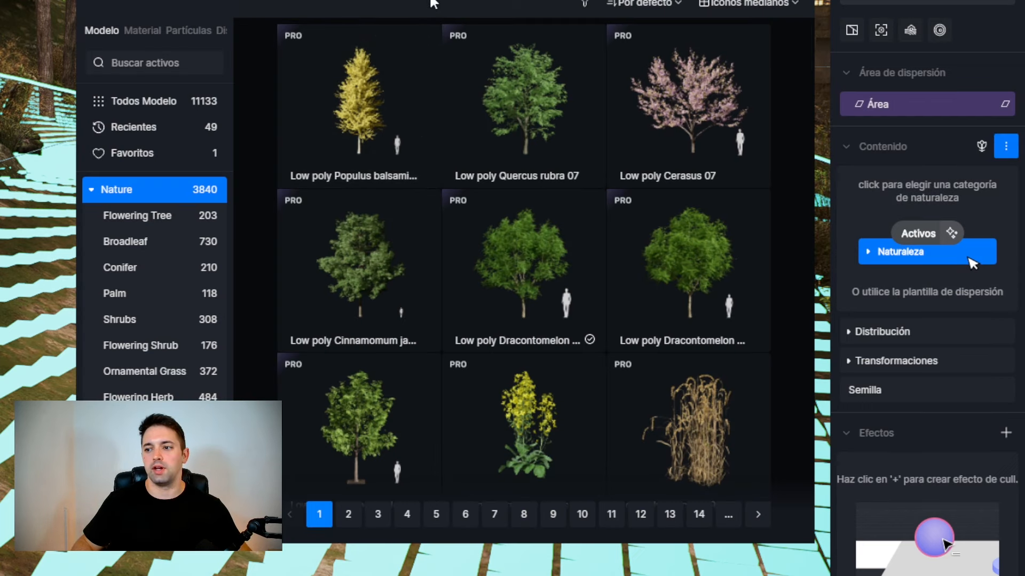
pyautogui.scroll(-3, 173, 345)
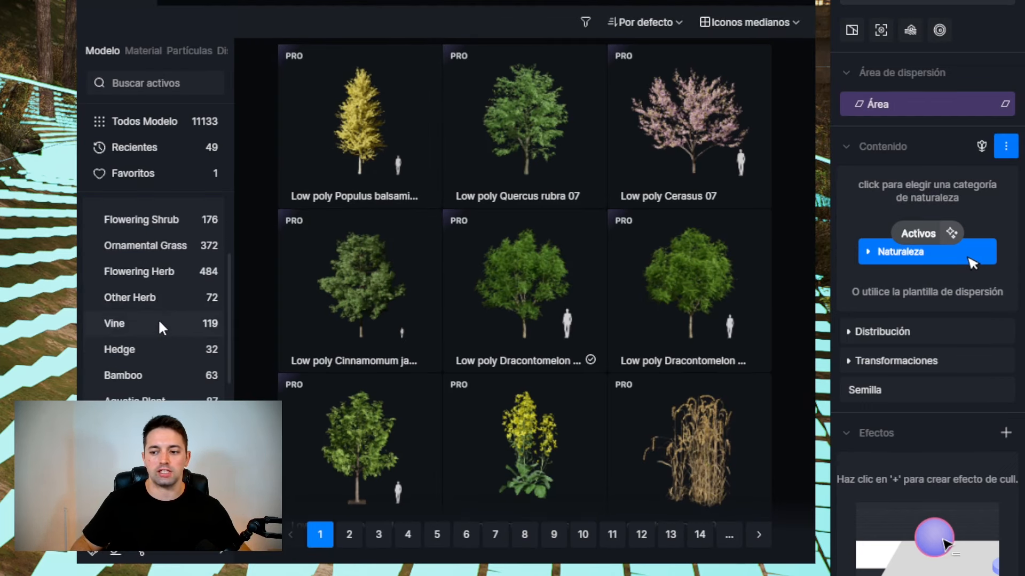
pyautogui.click(159, 323)
pyautogui.click(135, 396)
pyautogui.click(386, 419)
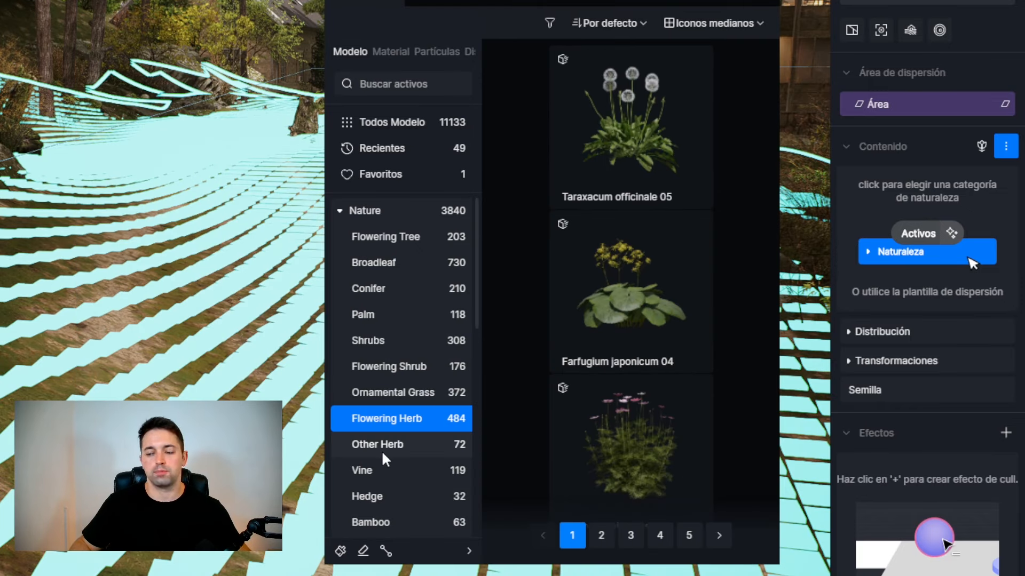
pyautogui.click(384, 445)
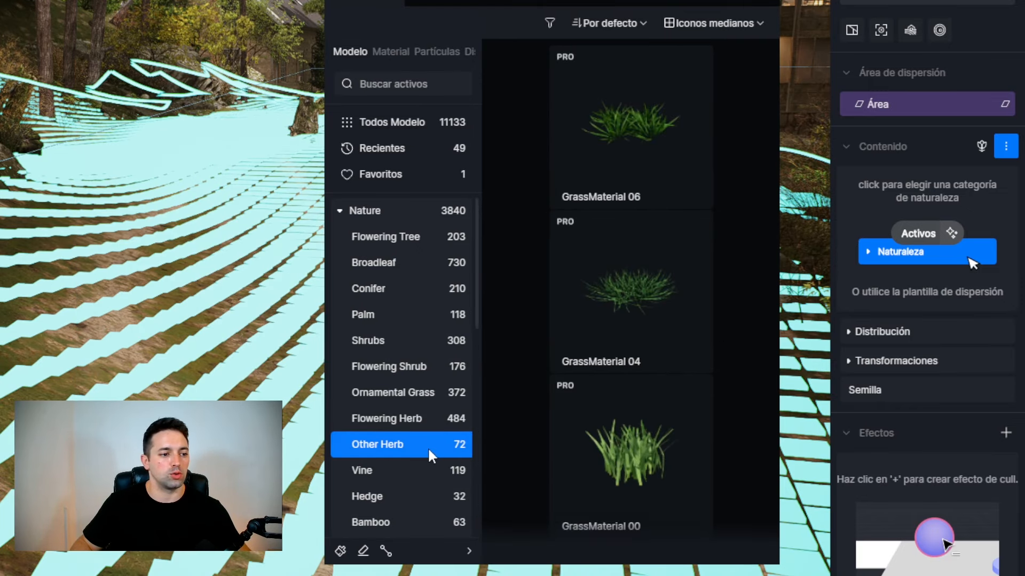
pyautogui.scroll(-3, 602, 203)
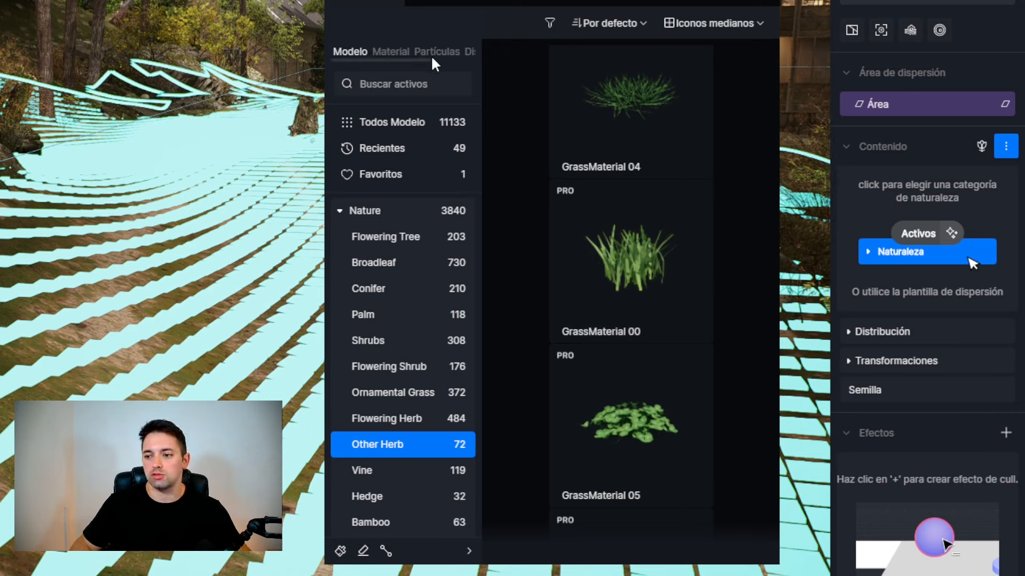
# Step: Browse the ready-made Lawn Landscape scatter templates in the asset library's Dispersar category
pyautogui.moveTo(430, 59); pyautogui.dragTo(474, 60)
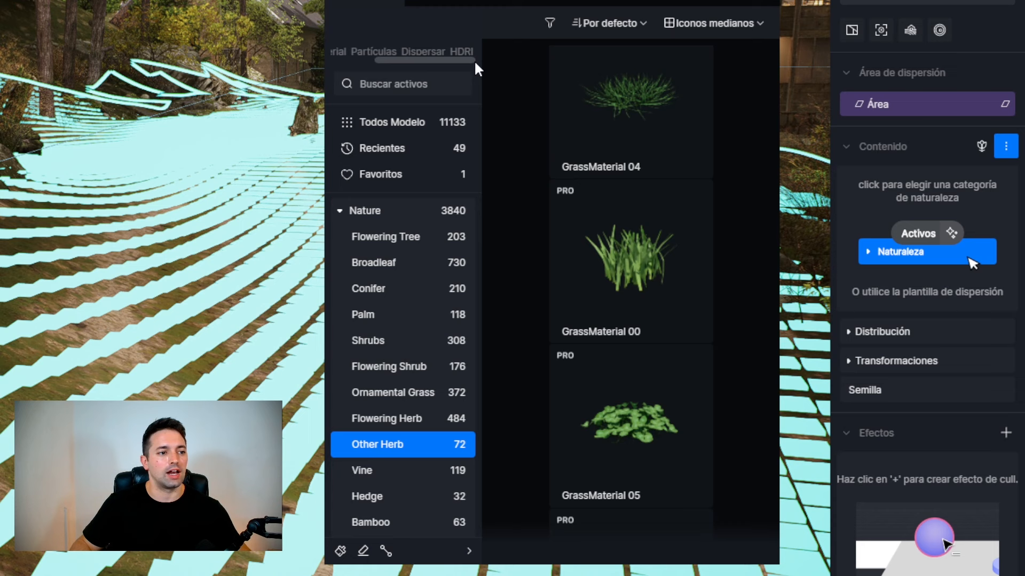
pyautogui.click(424, 53)
pyautogui.click(416, 165)
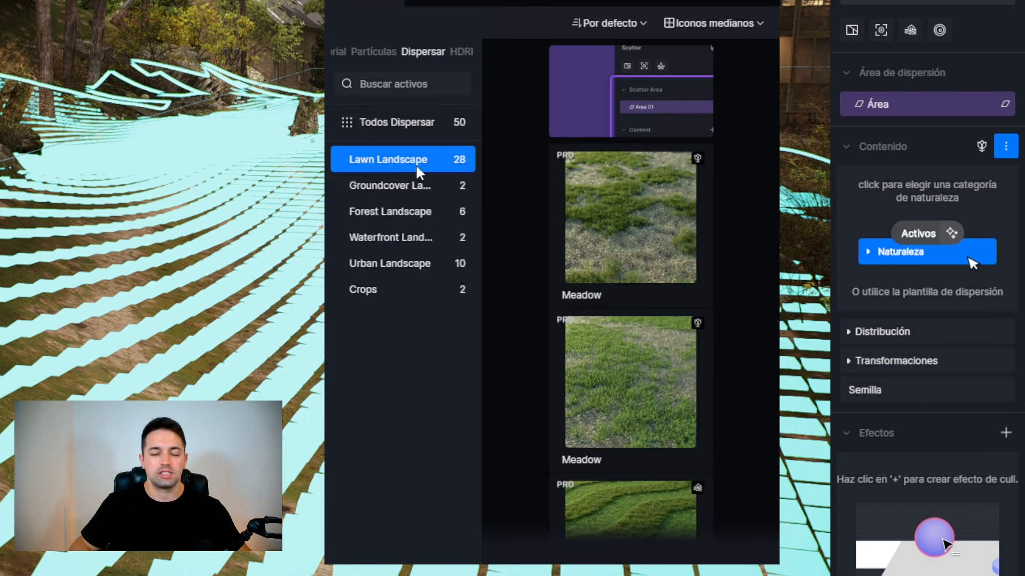
pyautogui.scroll(-5, 622, 224)
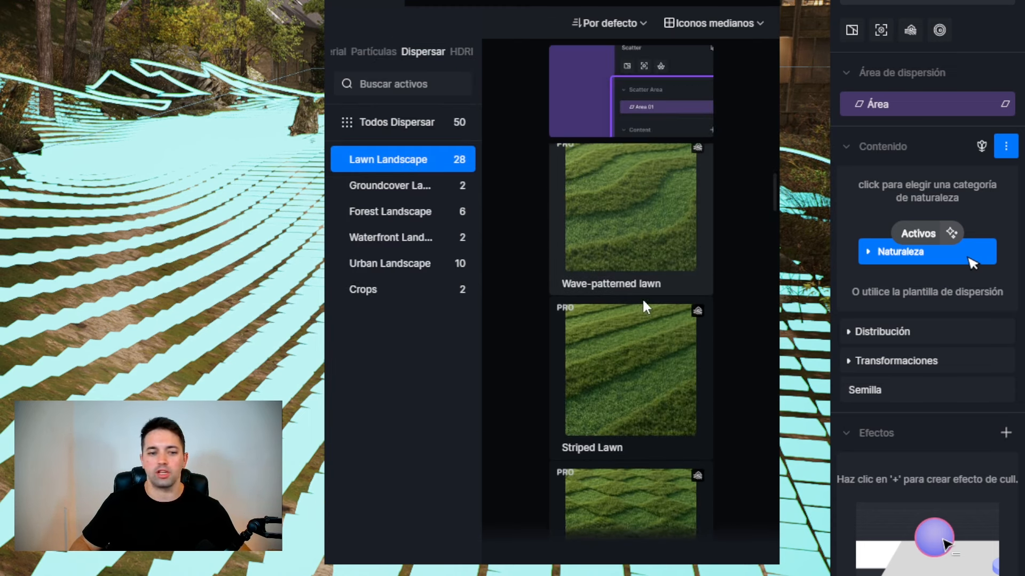
pyautogui.scroll(-8, 642, 298)
pyautogui.scroll(-4, 622, 376)
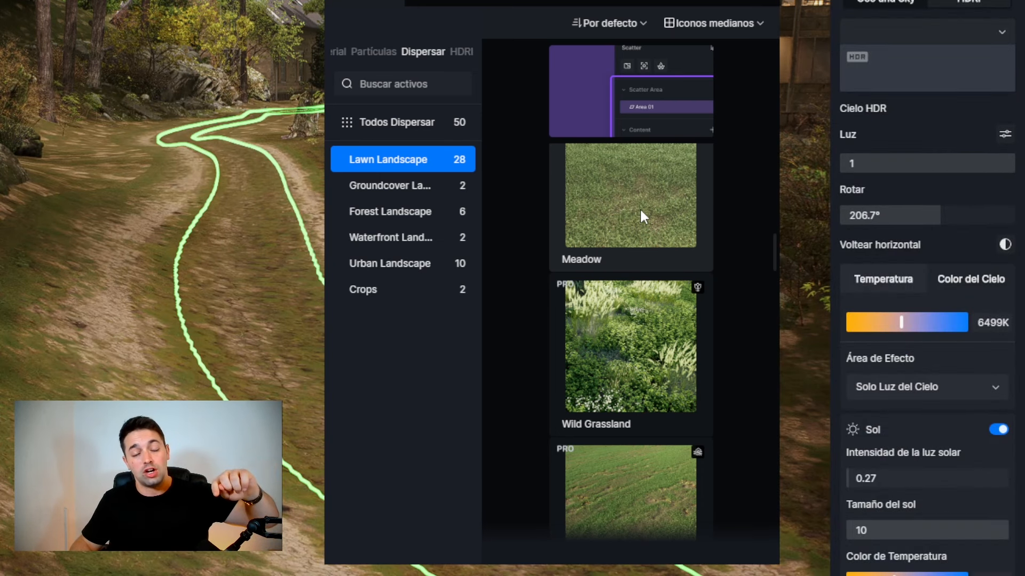
pyautogui.moveTo(643, 216); pyautogui.dragTo(95, 199)
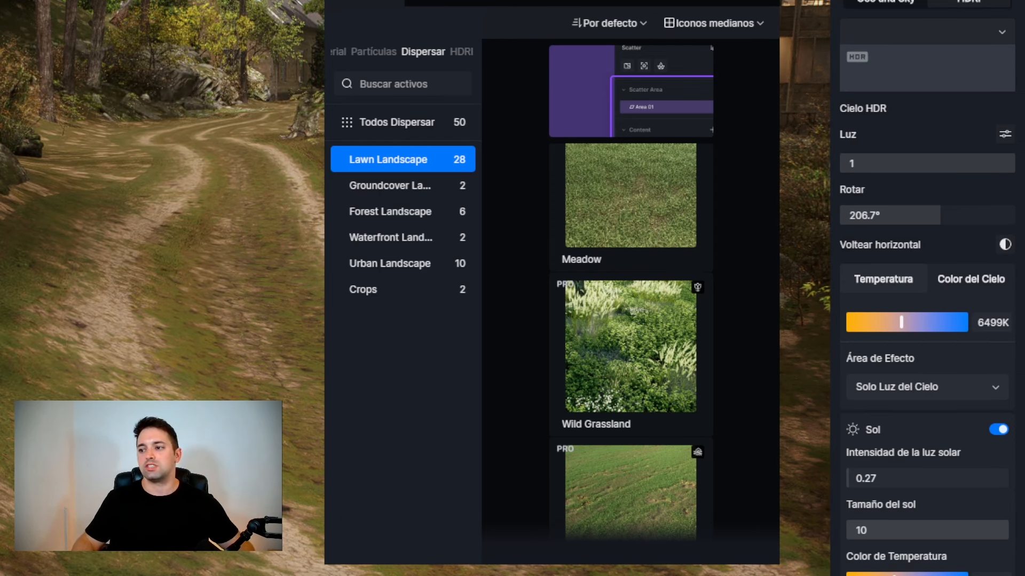
pyautogui.click(768, 1)
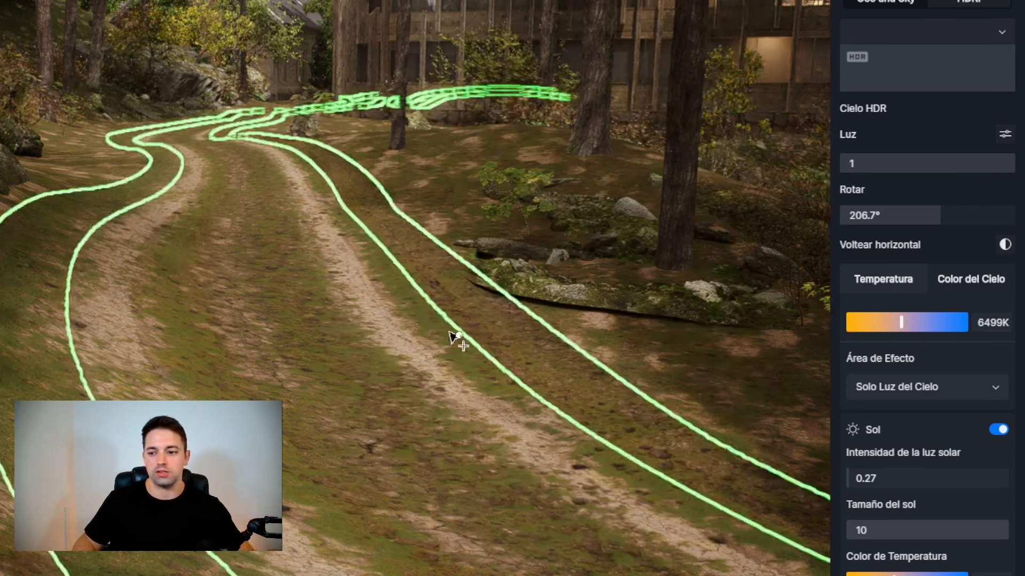
pyautogui.press('Escape')
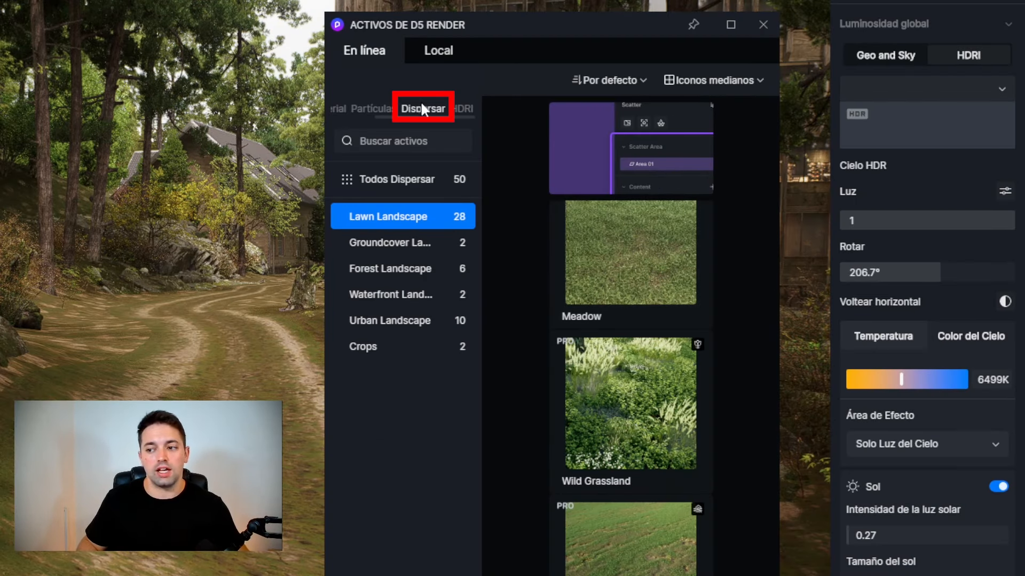
# Step: Create a scatter area over the forest ground with the Natural Meadow template from Lawn Landscape
pyautogui.click(382, 182)
pyautogui.click(386, 217)
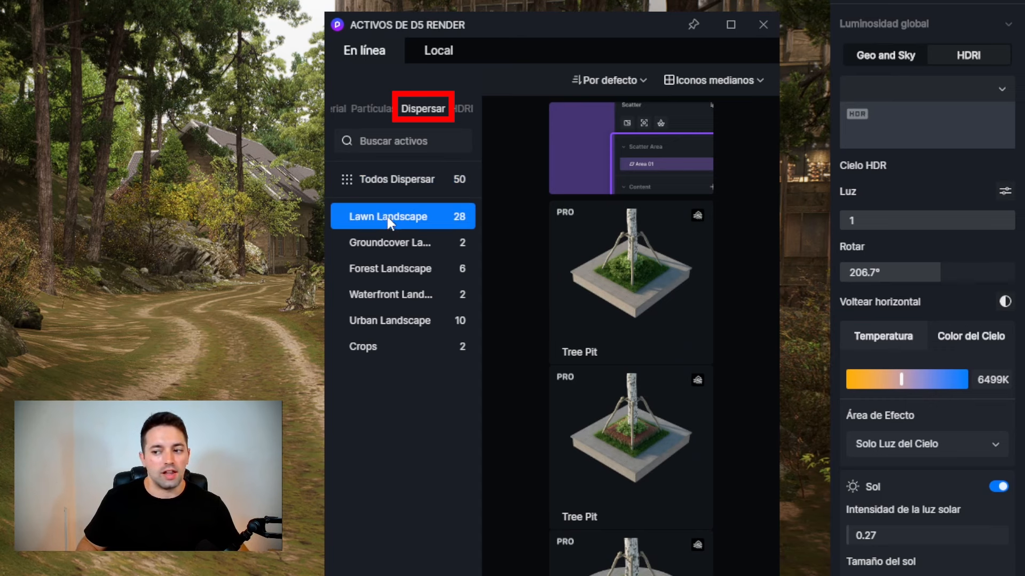
pyautogui.scroll(-5, 650, 309)
pyautogui.scroll(-10, 626, 428)
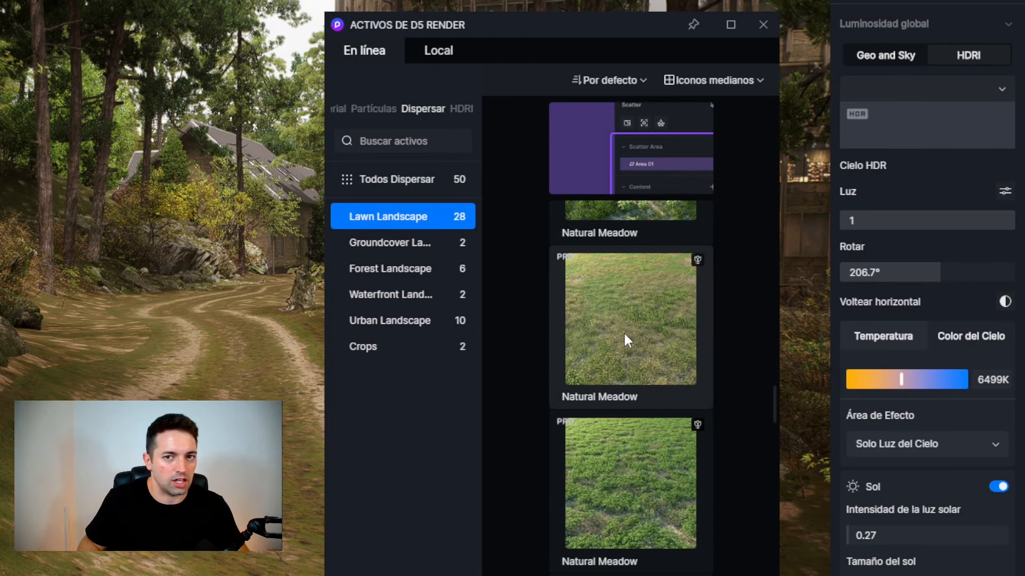
pyautogui.click(624, 331)
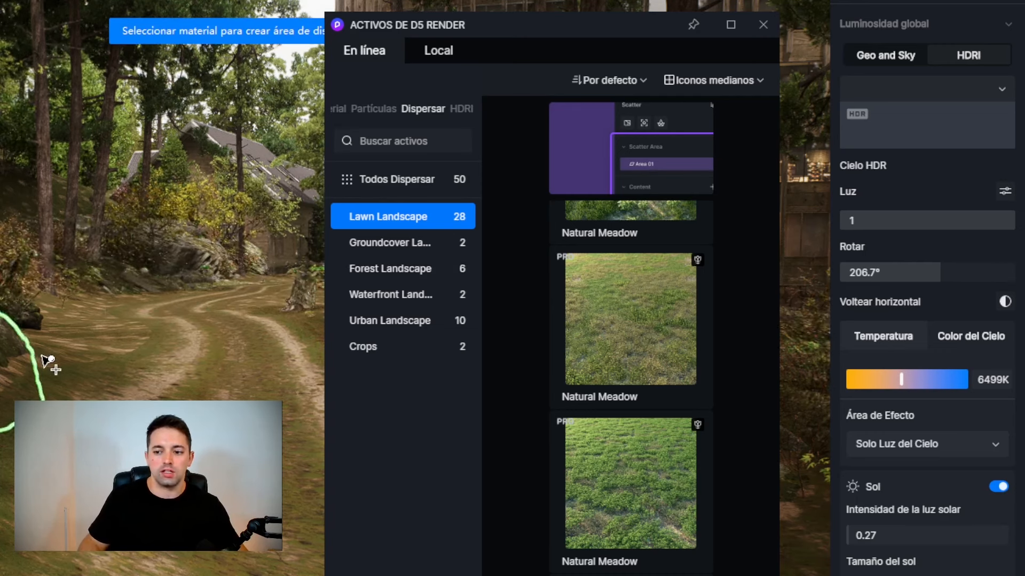
pyautogui.click(97, 344)
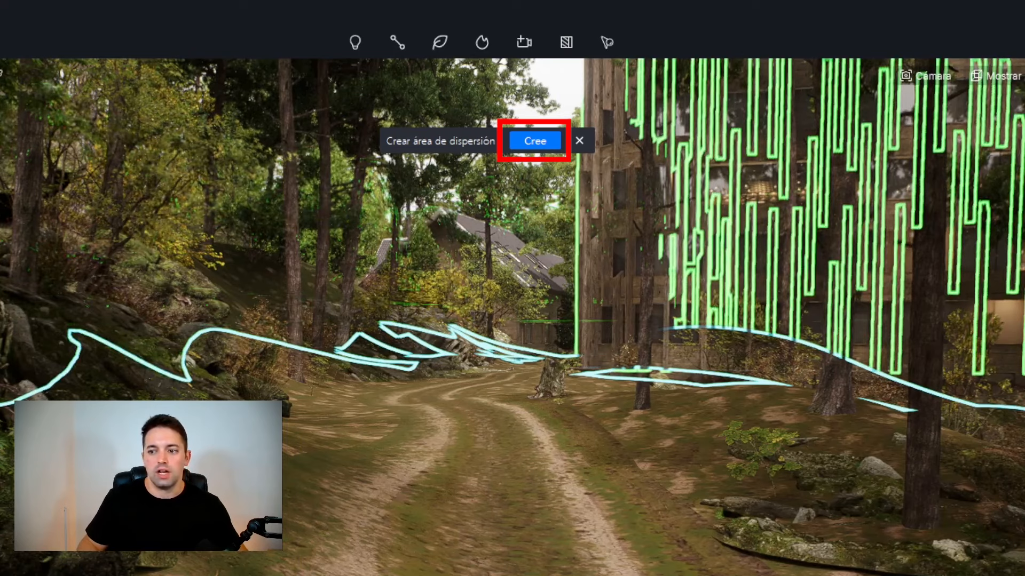
pyautogui.click(528, 145)
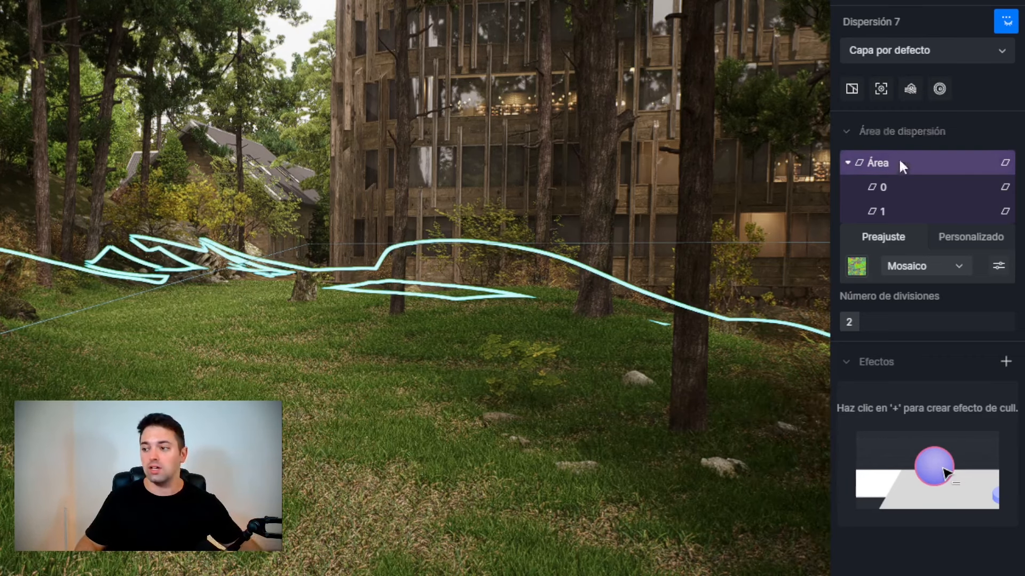
# Step: Examine which plant content is assigned to sub-areas 1 and 0 of the meadow scatter
pyautogui.click(896, 190)
pyautogui.click(898, 210)
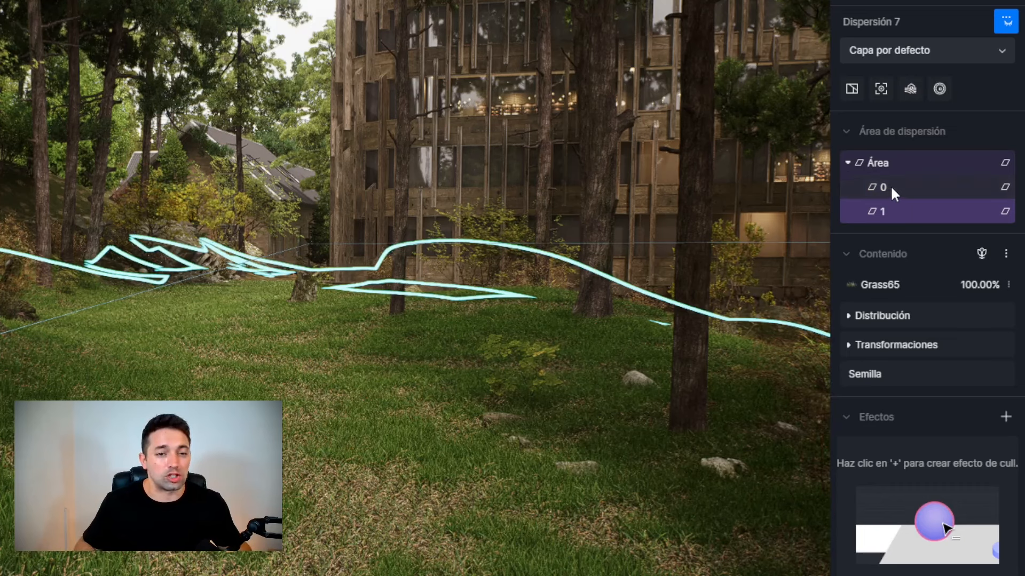
pyautogui.click(890, 185)
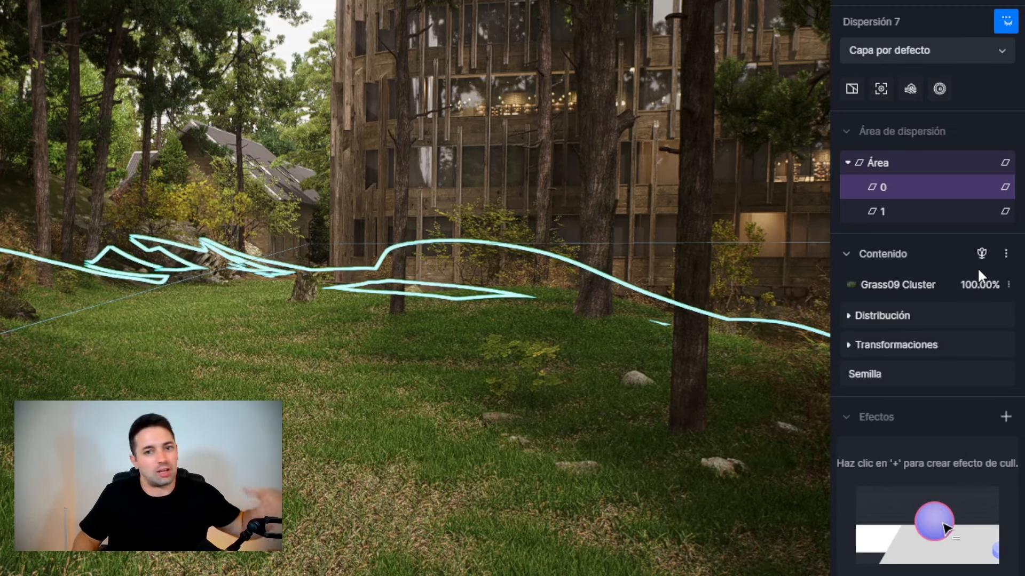
# Step: Check the distribution map presets of sub-area 0 and set its grass density to 3050pt/100㎡
pyautogui.click(851, 315)
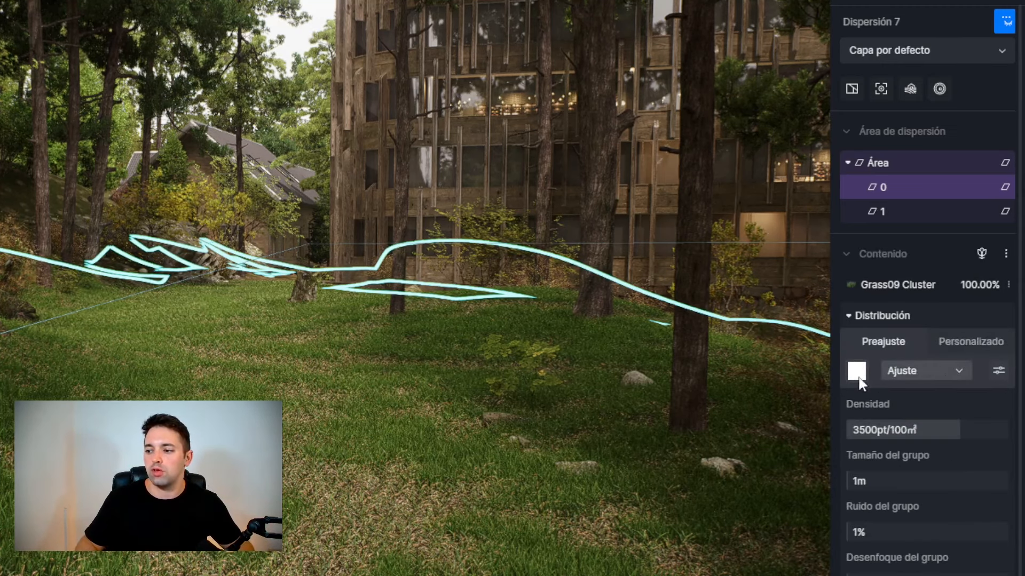
pyautogui.scroll(-2, 903, 307)
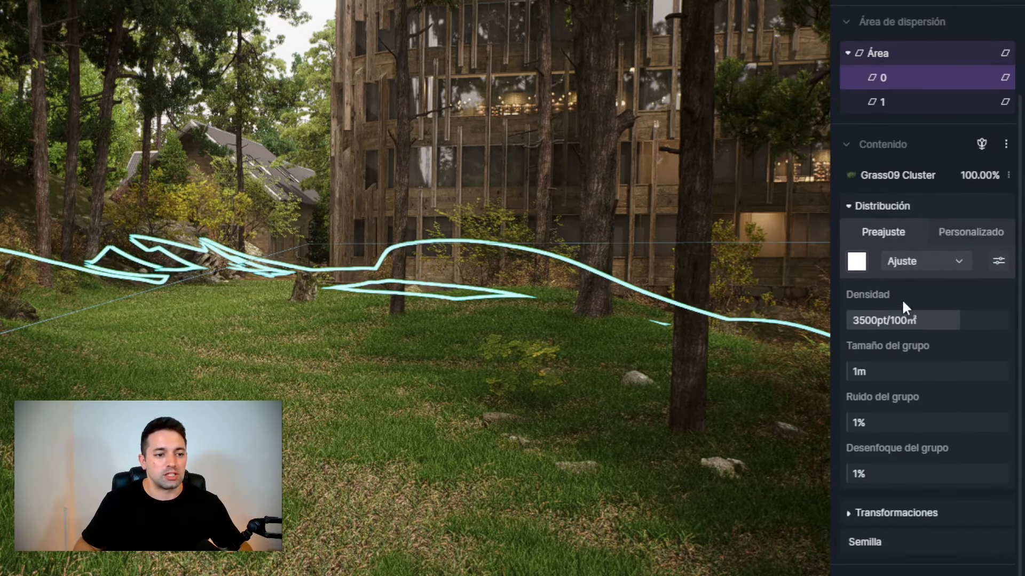
pyautogui.click(856, 268)
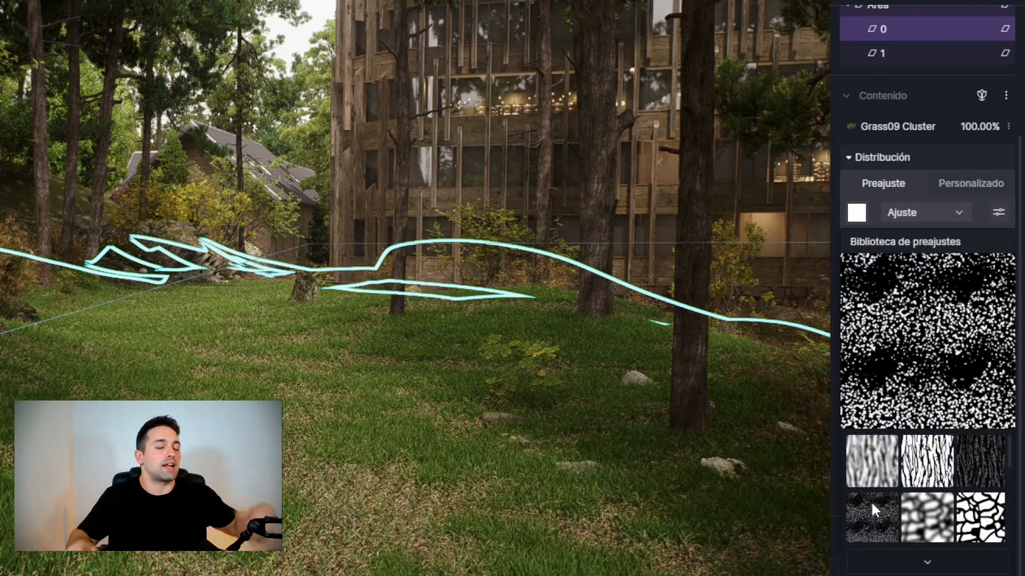
pyautogui.click(857, 213)
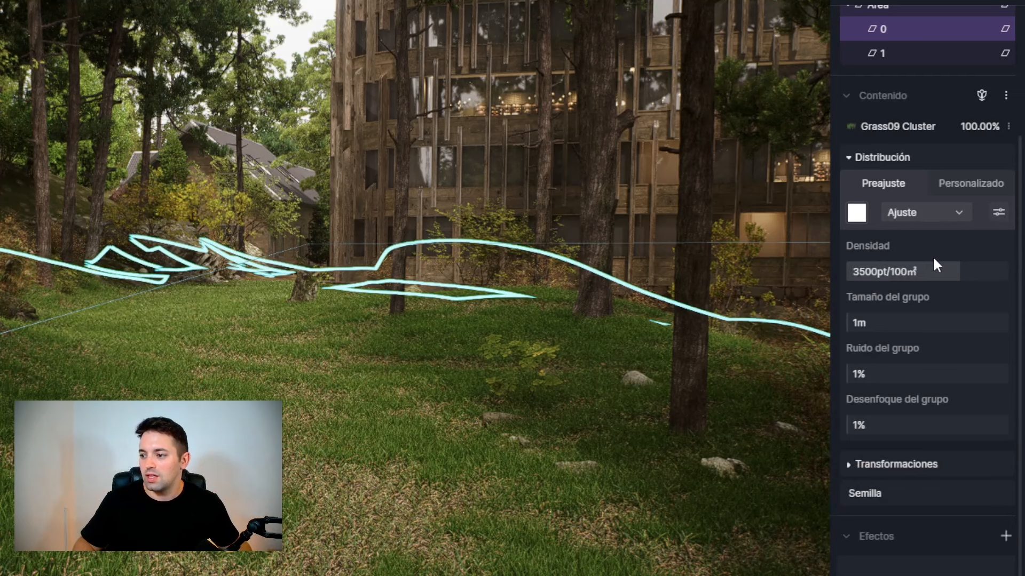
pyautogui.moveTo(948, 270)
pyautogui.mouseDown()
pyautogui.moveTo(873, 275)
pyautogui.moveTo(948, 275)
pyautogui.mouseUp()
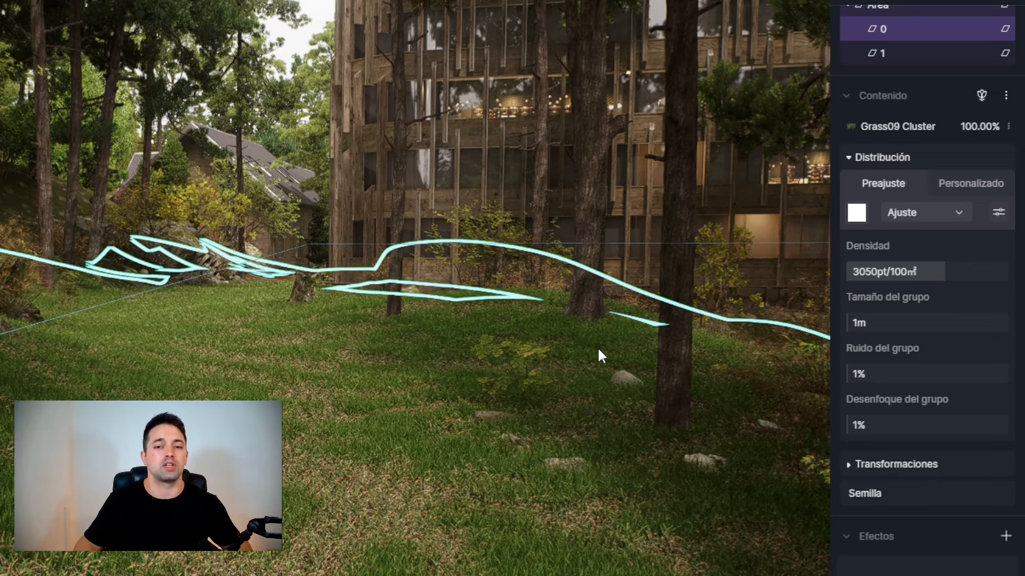
# Step: Review the random scale, rotation and displacement settings of the grass in sub-area 0
pyautogui.click(893, 464)
pyautogui.scroll(-9, 903, 359)
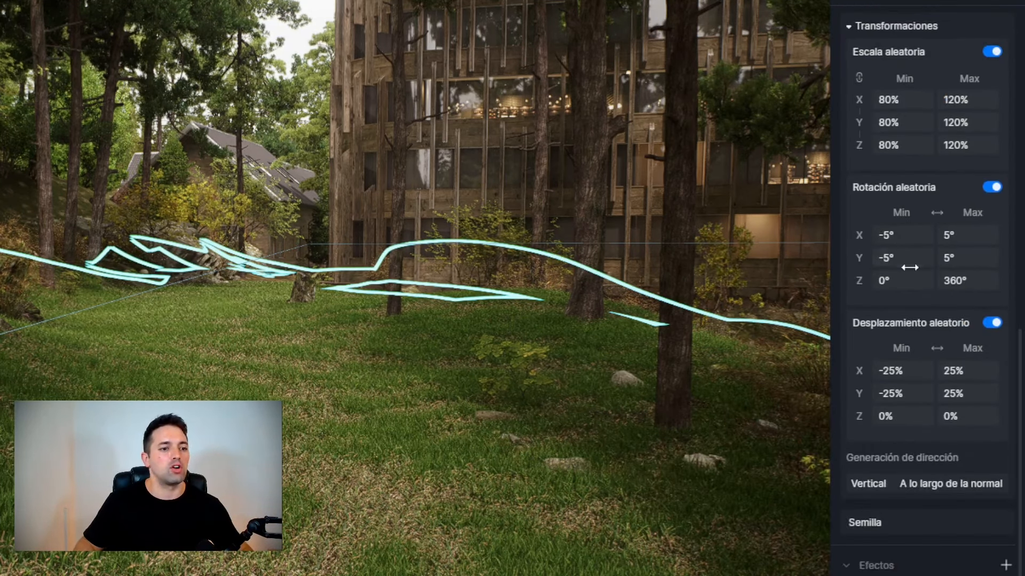
pyautogui.scroll(2, 909, 268)
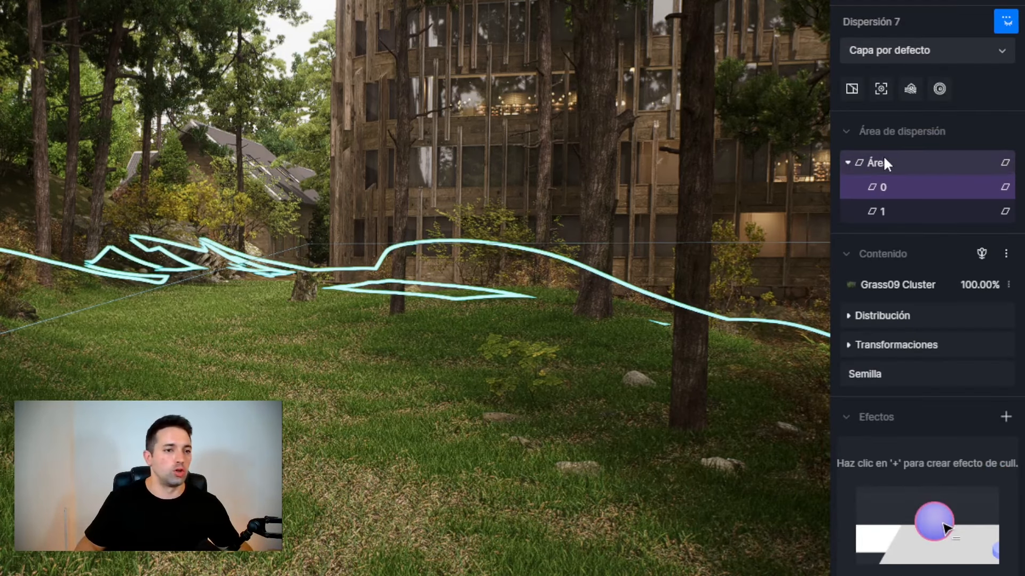
# Step: Add a Recortar cull effect to the whole meadow scatter area, using the two dirt path strips and the distant conifer as cutting objects
pyautogui.click(886, 165)
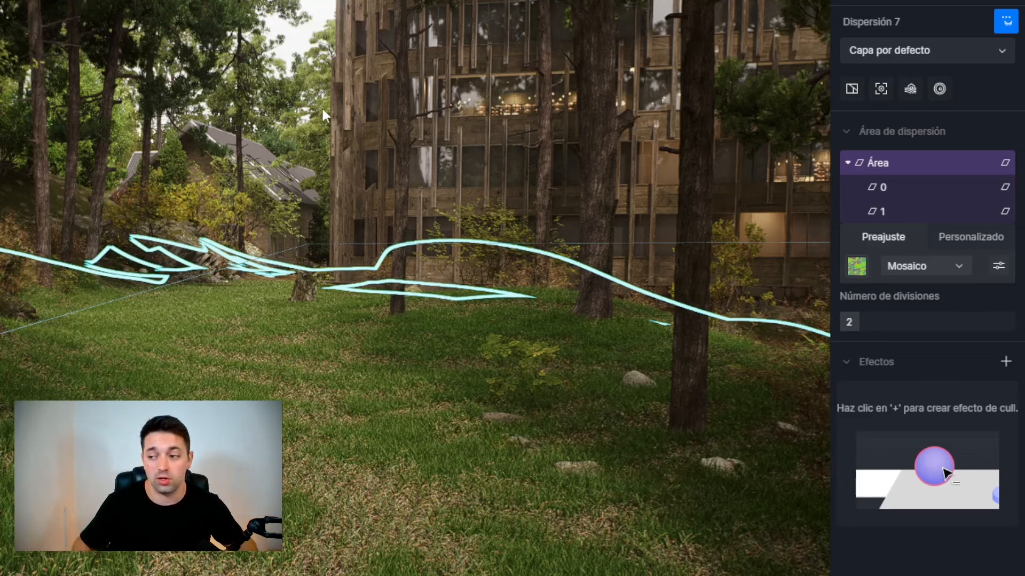
pyautogui.click(849, 367)
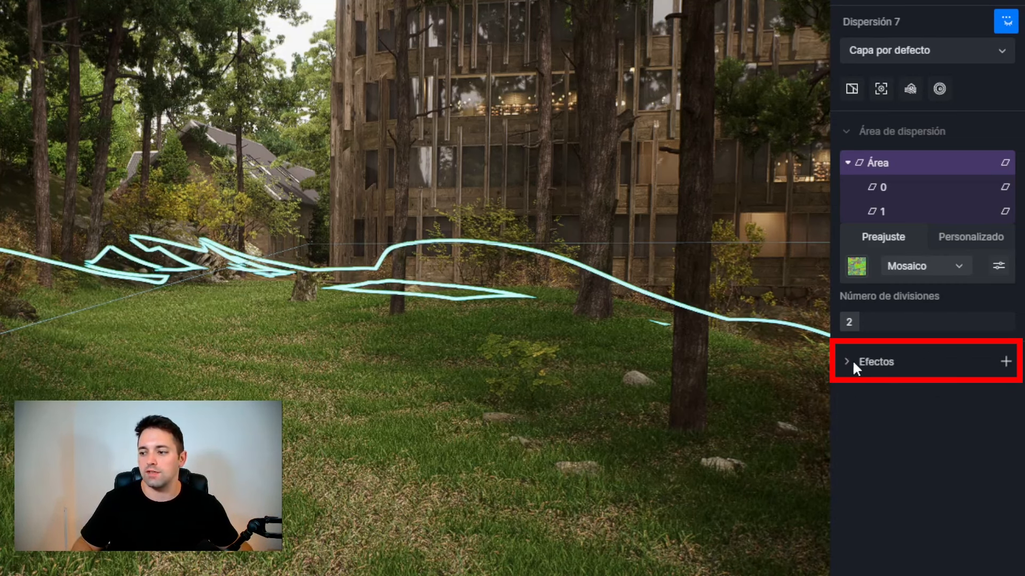
pyautogui.click(847, 365)
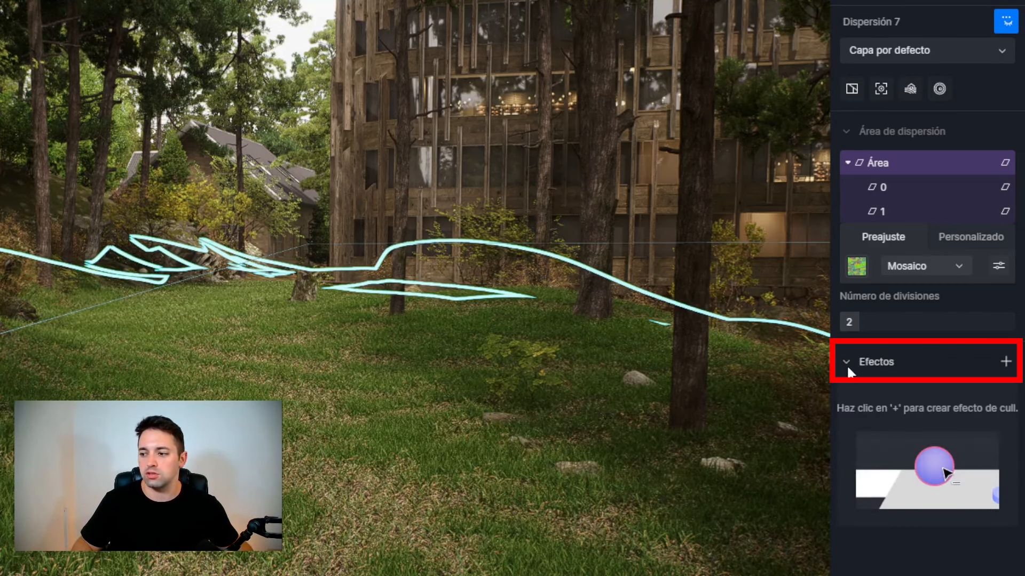
pyautogui.click(1006, 364)
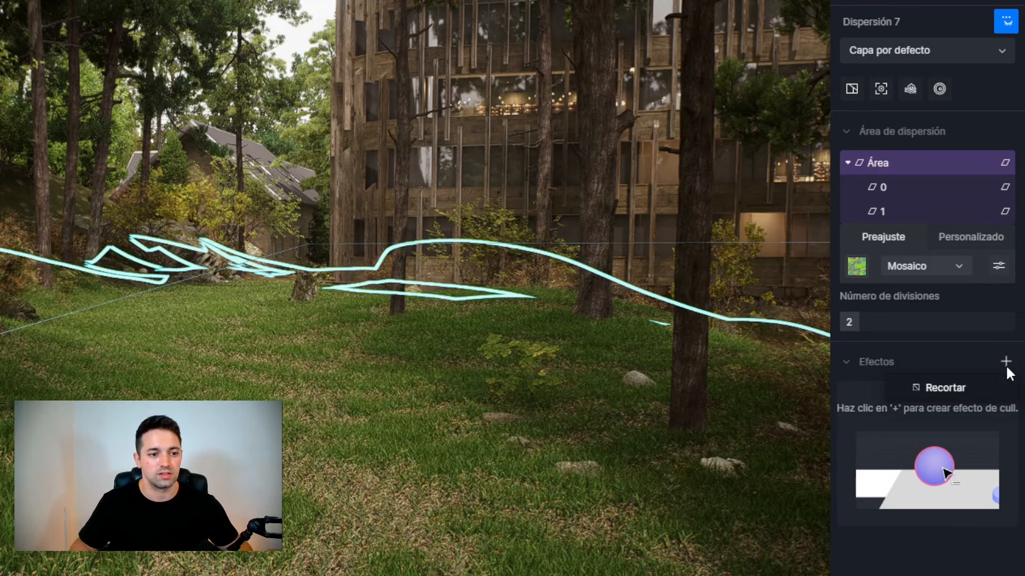
pyautogui.click(945, 390)
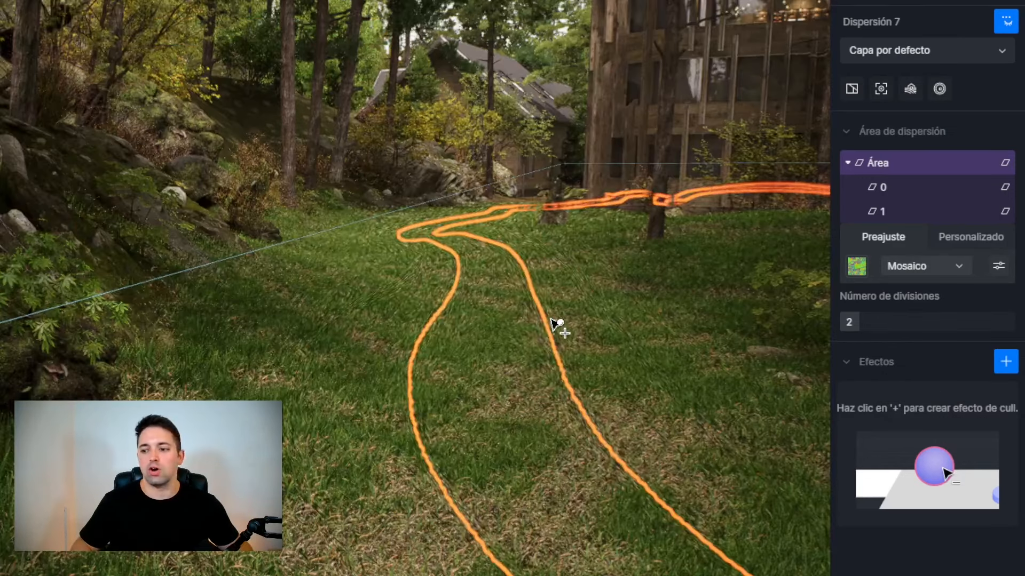
pyautogui.moveTo(531, 347); pyautogui.dragTo(446, 271, button='right')
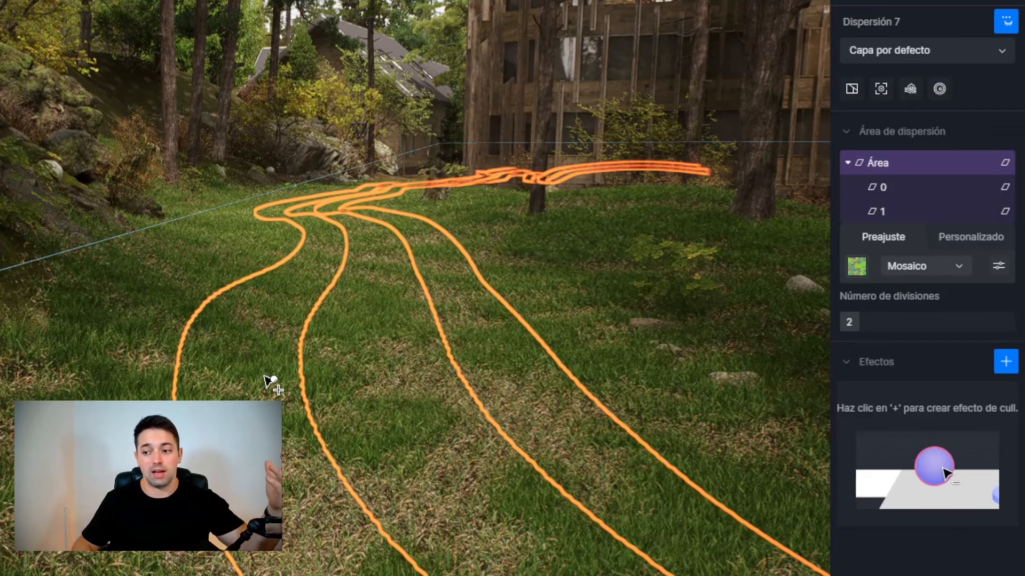
pyautogui.click(264, 377)
pyautogui.click(291, 55)
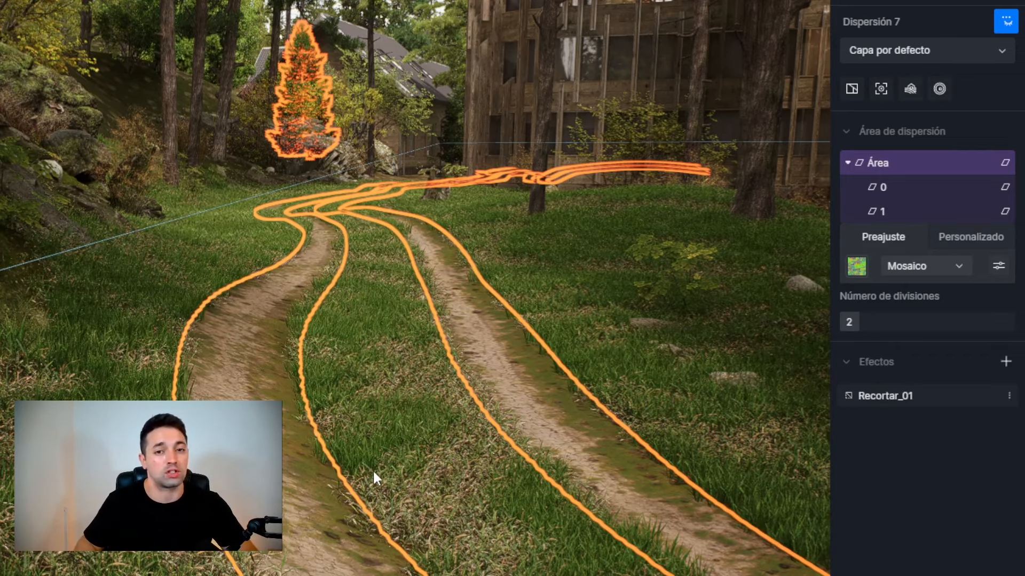
pyautogui.moveTo(313, 463); pyautogui.dragTo(423, 404, button='middle')
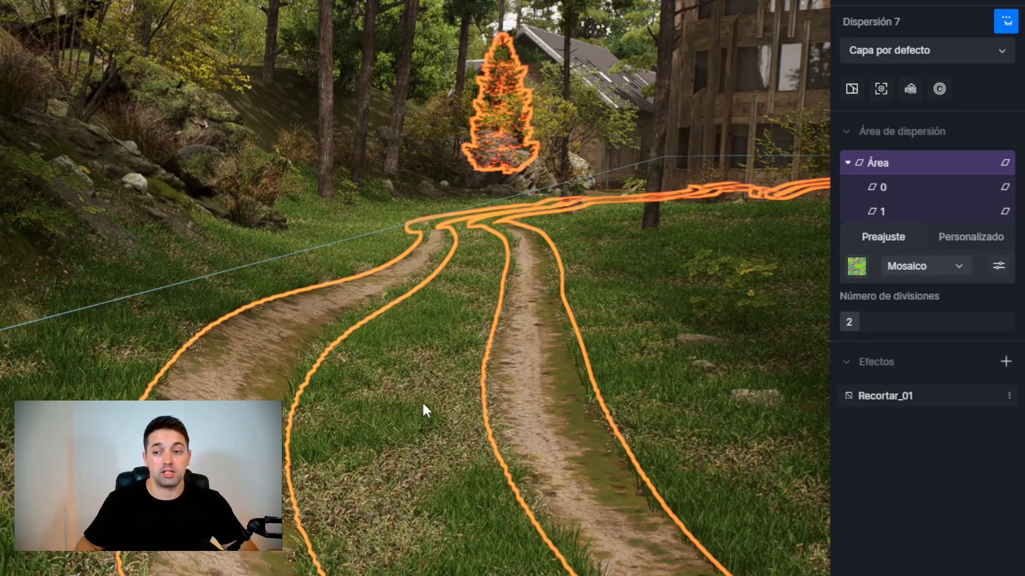
# Step: Toggle the cull effect's visibility to compare the grass along the paths, and try a culling range of 3.46m before resetting it to 0m
pyautogui.click(936, 396)
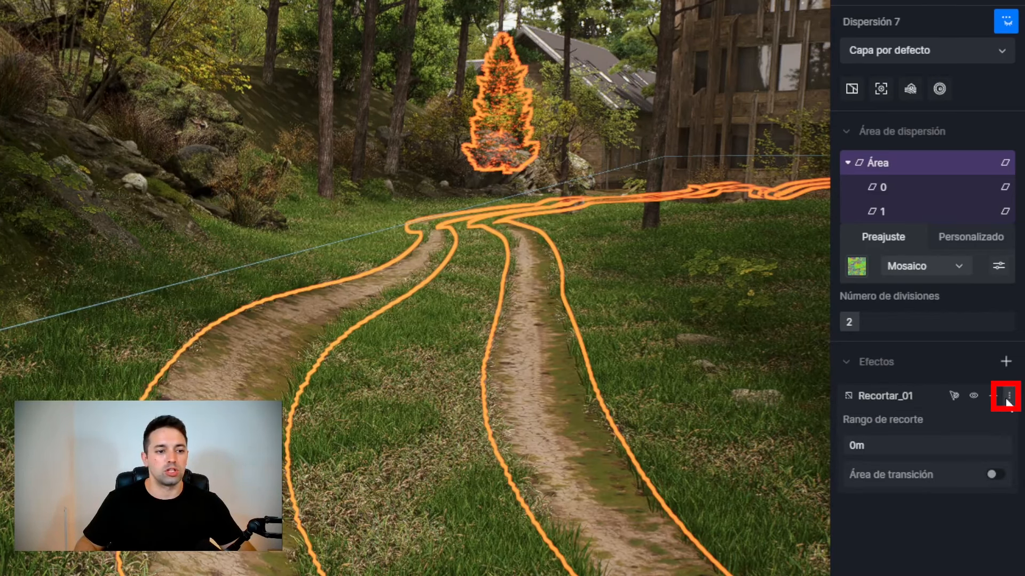
pyautogui.click(974, 396)
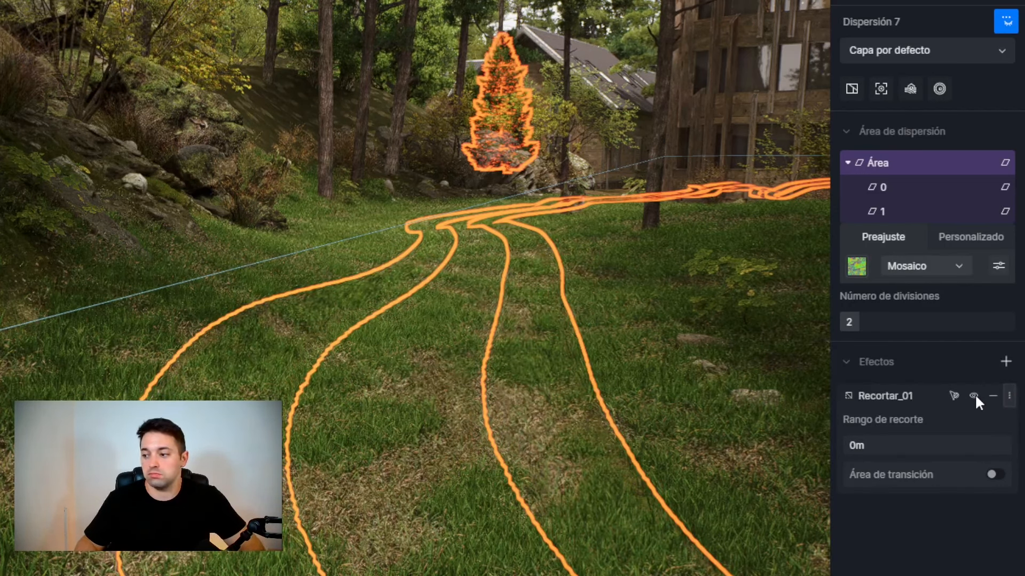
pyautogui.click(973, 395)
pyautogui.click(974, 395)
pyautogui.click(973, 396)
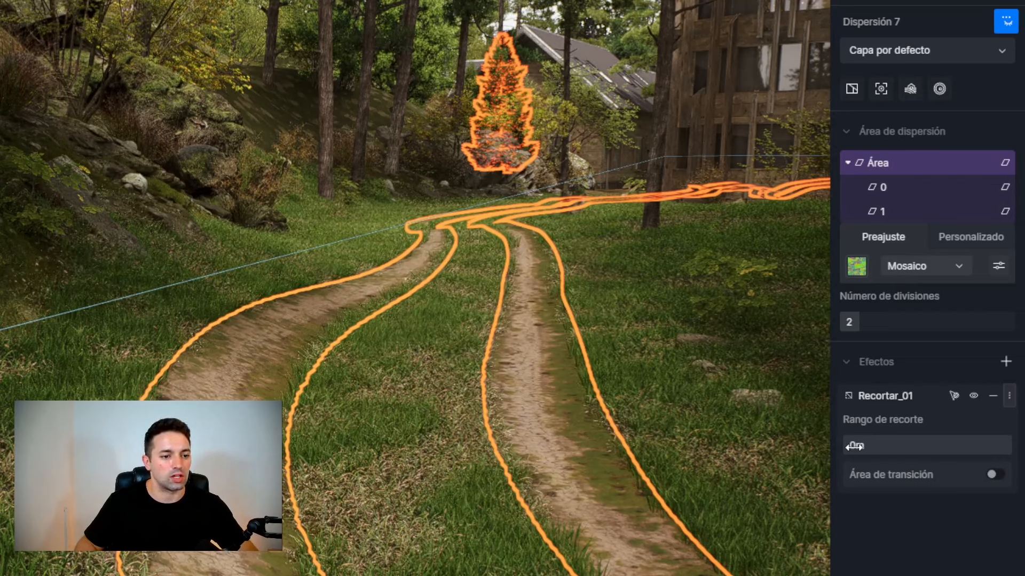
pyautogui.moveTo(853, 445); pyautogui.dragTo(902, 445)
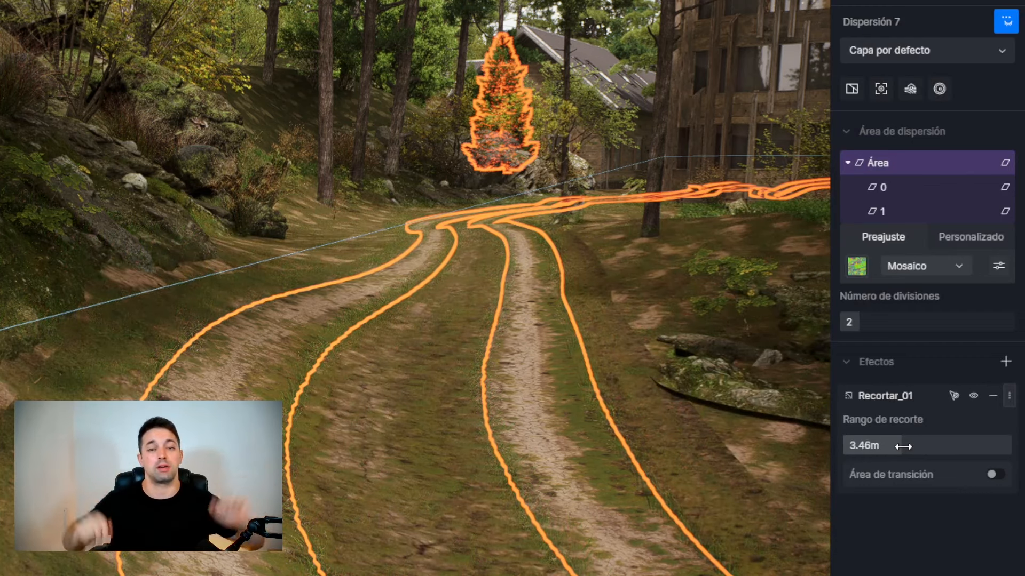
pyautogui.moveTo(903, 446); pyautogui.dragTo(826, 459)
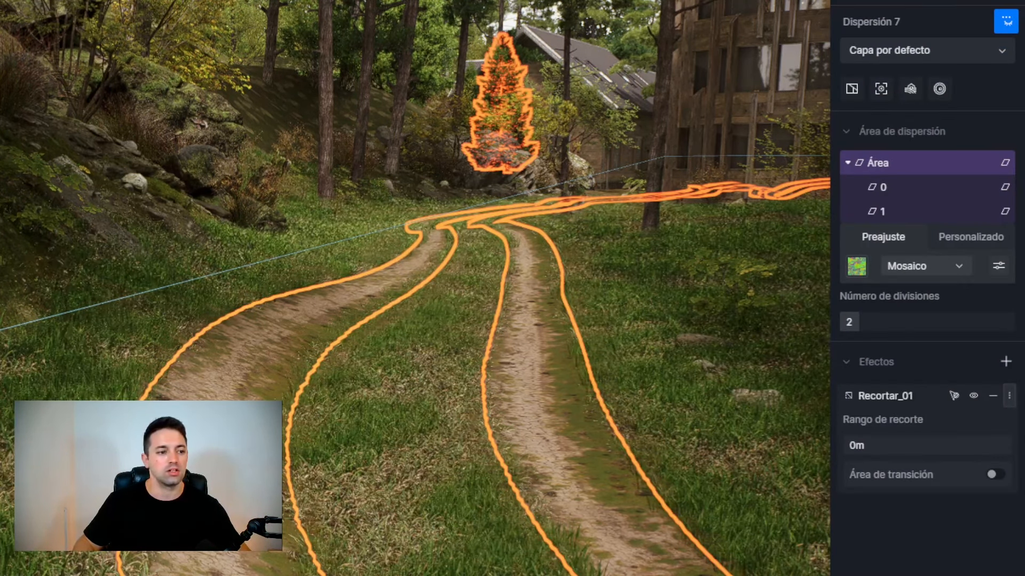
# Step: Enable the cull effect's transition area and set its distance to 0.63m to soften the grass edges along the paths
pyautogui.click(993, 475)
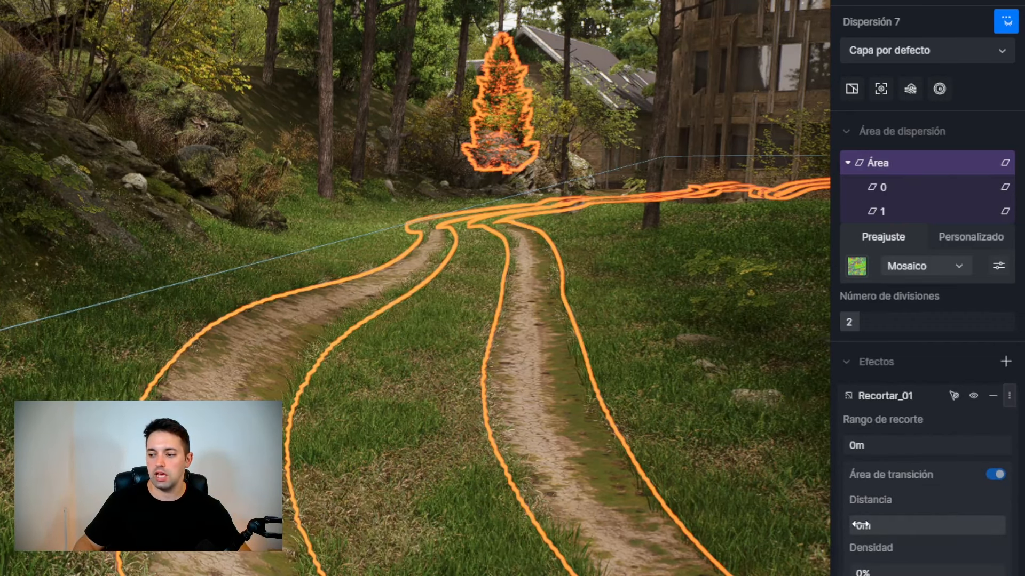
pyautogui.moveTo(853, 524); pyautogui.dragTo(860, 525)
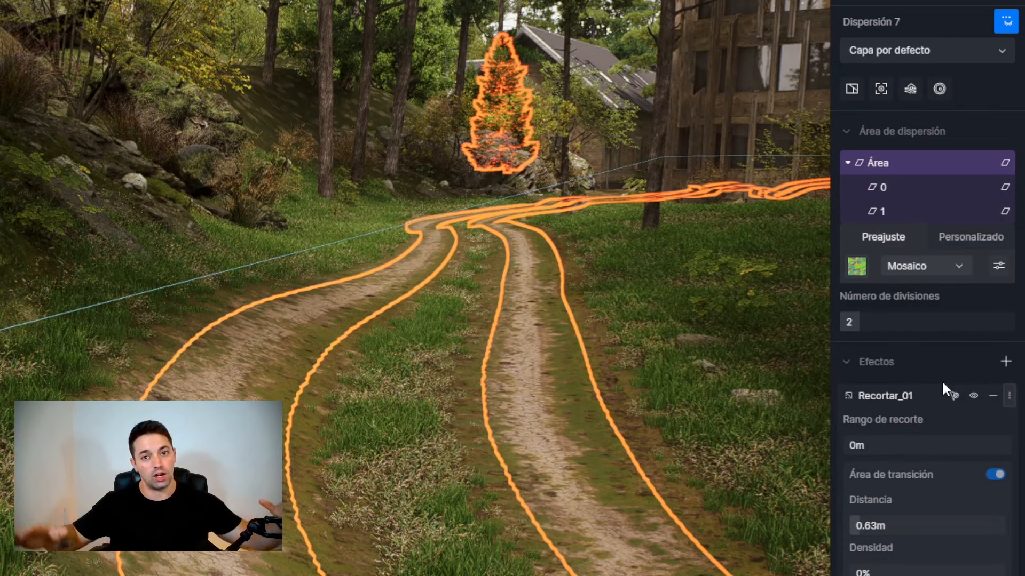
pyautogui.moveTo(853, 410); pyautogui.dragTo(875, 410)
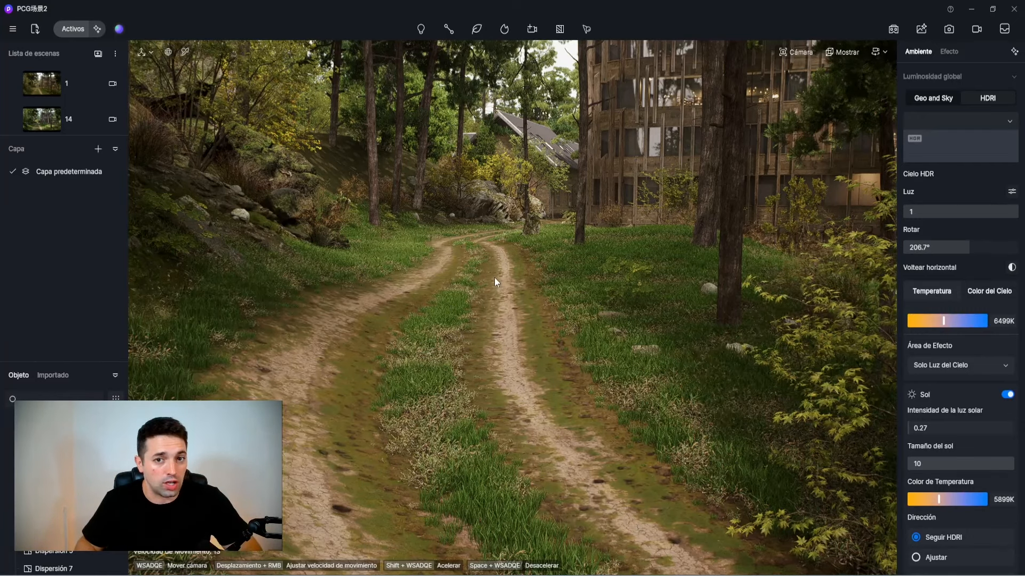
# Step: Browse the Character models in the online asset library, examining the construction manager and worker figures
pyautogui.press('m')
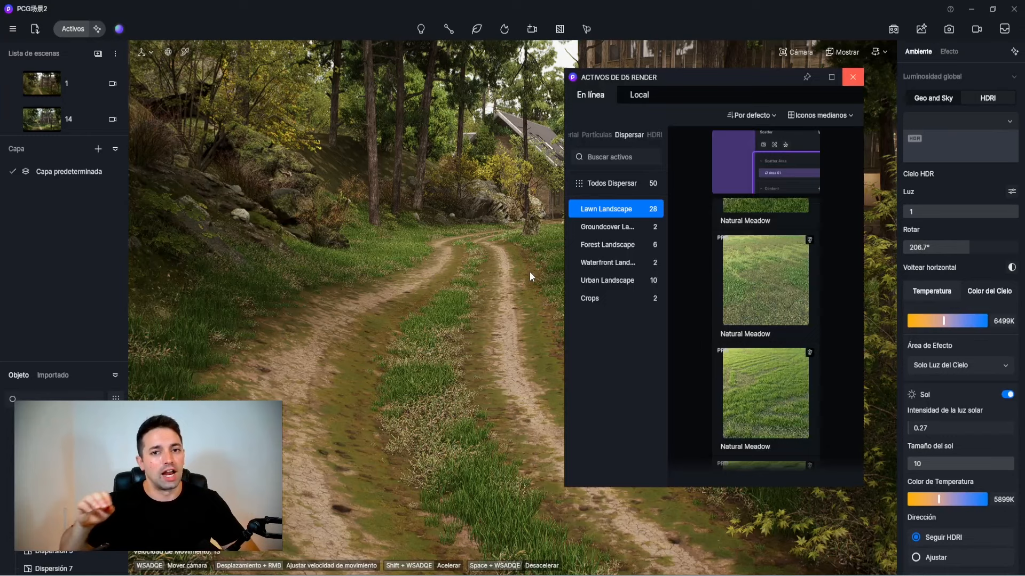
pyautogui.click(236, 108)
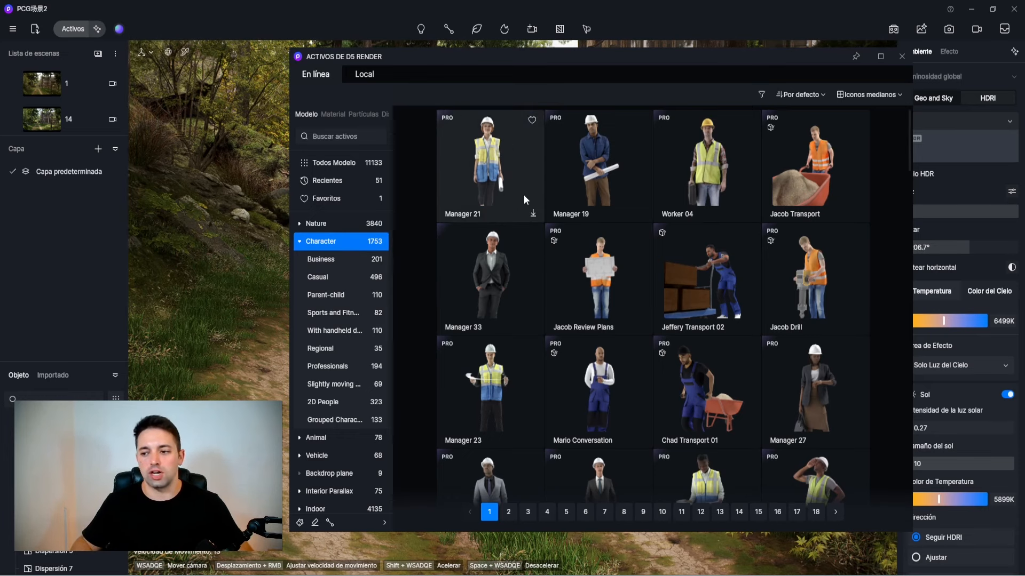
pyautogui.scroll(-3, 525, 202)
pyautogui.scroll(-4, 528, 213)
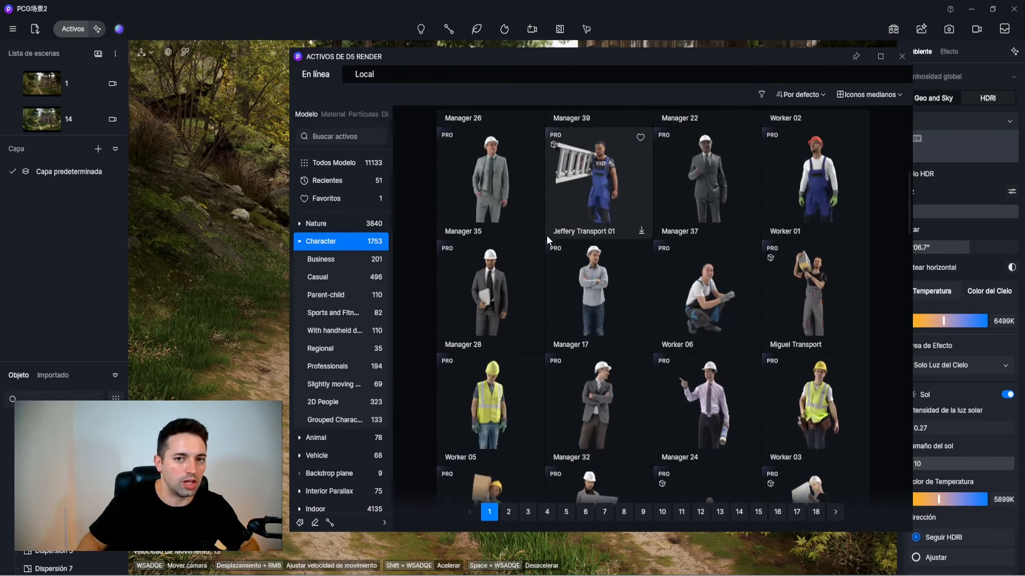
pyautogui.scroll(-5, 555, 248)
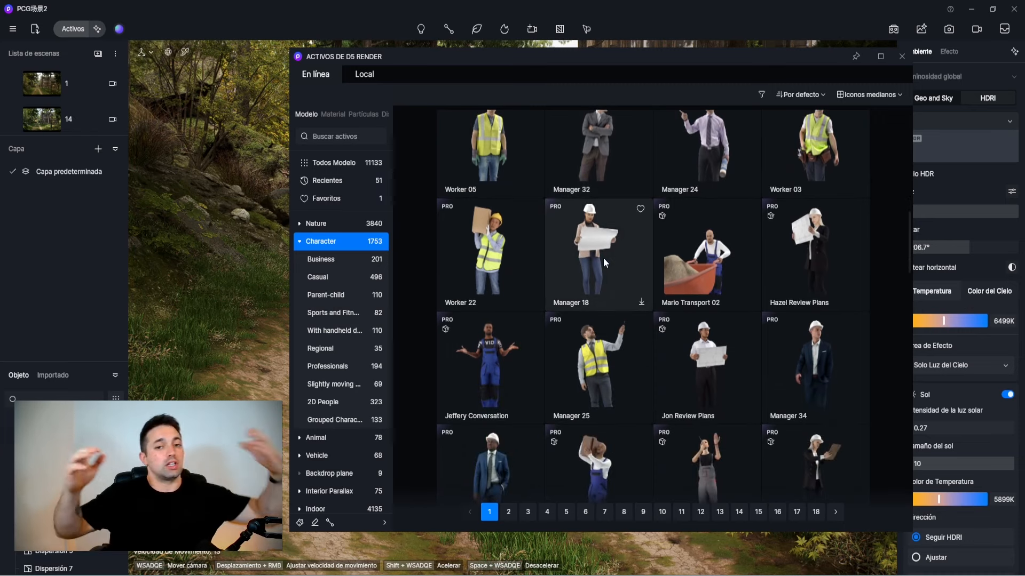
pyautogui.scroll(-9, 587, 267)
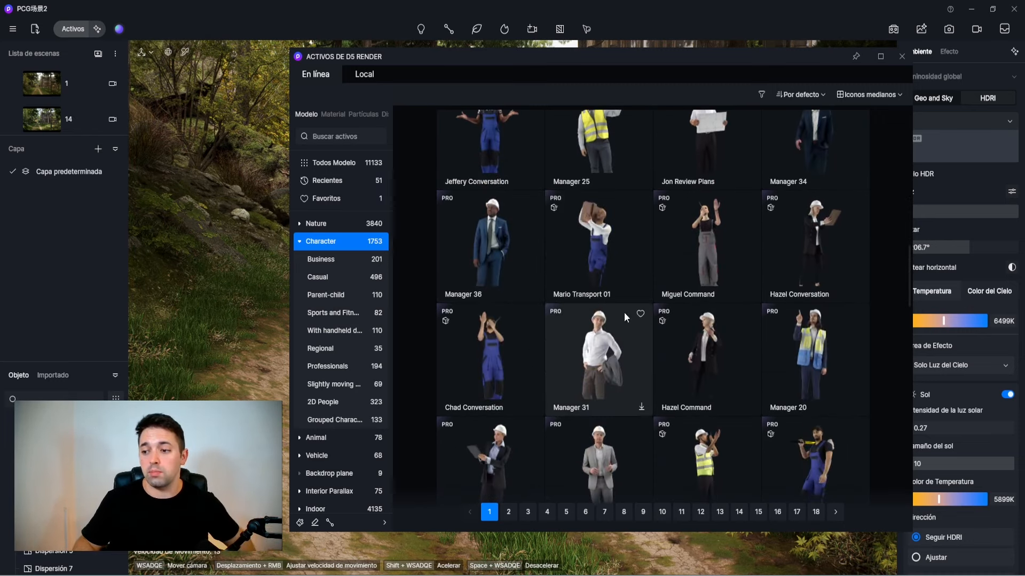
pyautogui.scroll(-3, 501, 291)
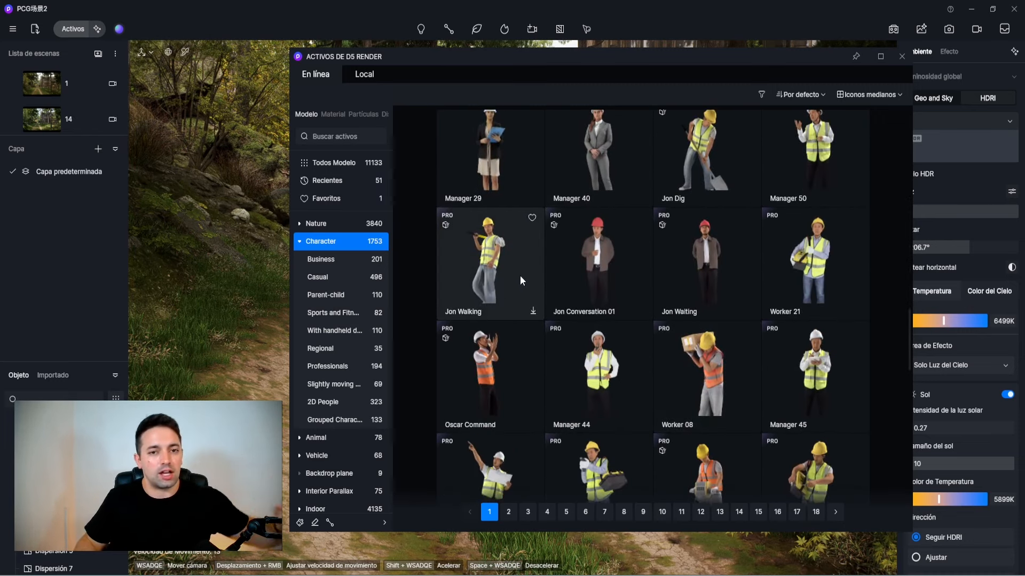
pyautogui.scroll(-12, 520, 276)
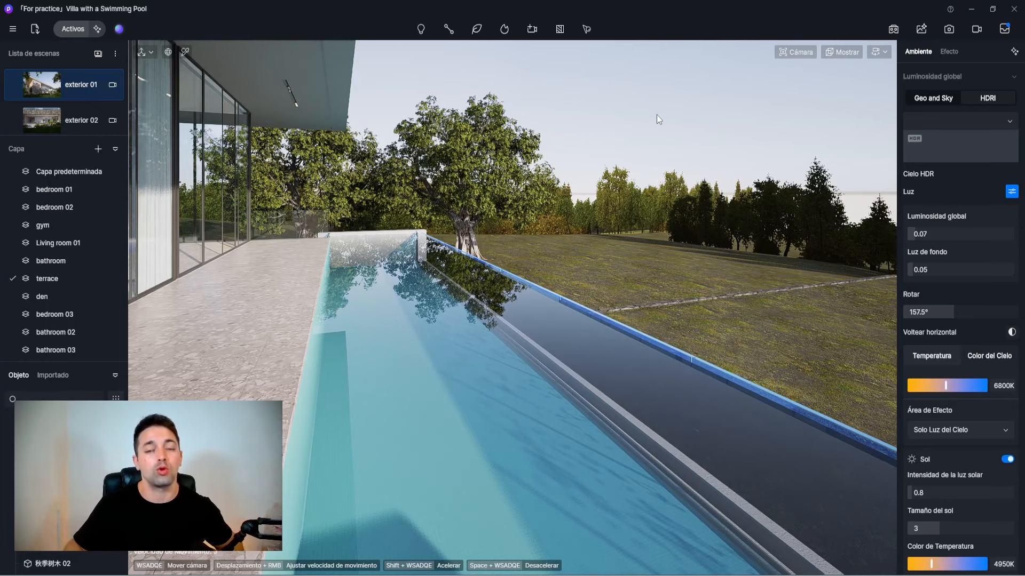
# Step: Sample the pool water material in the villa scene and enable its caustics
pyautogui.press('w')
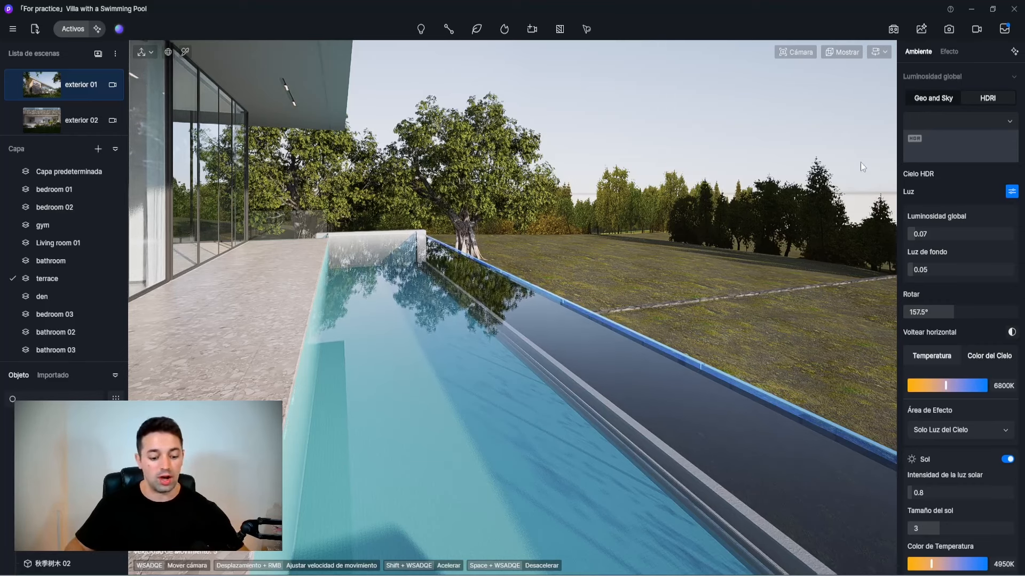
pyautogui.press('i')
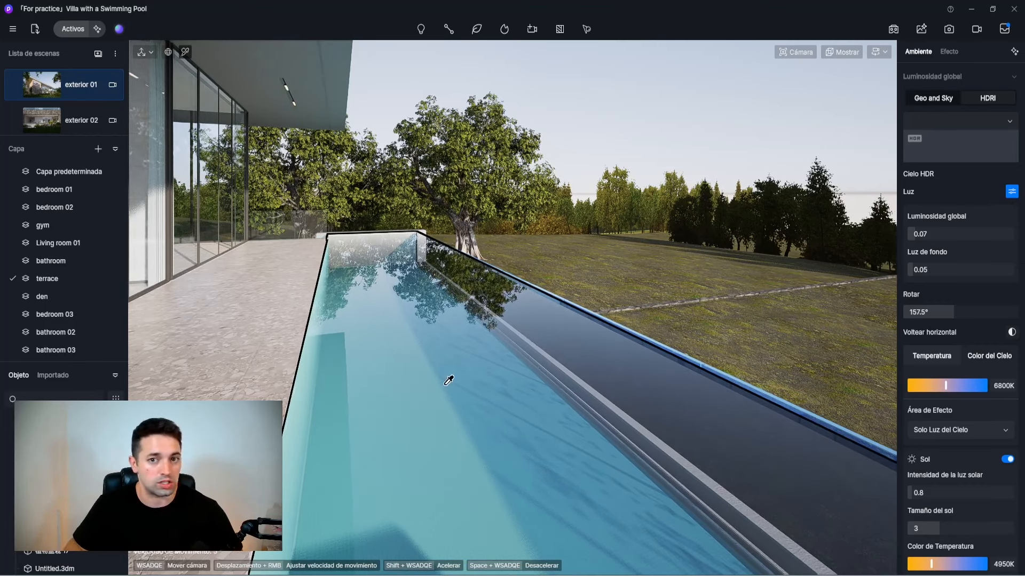
pyautogui.click(455, 359)
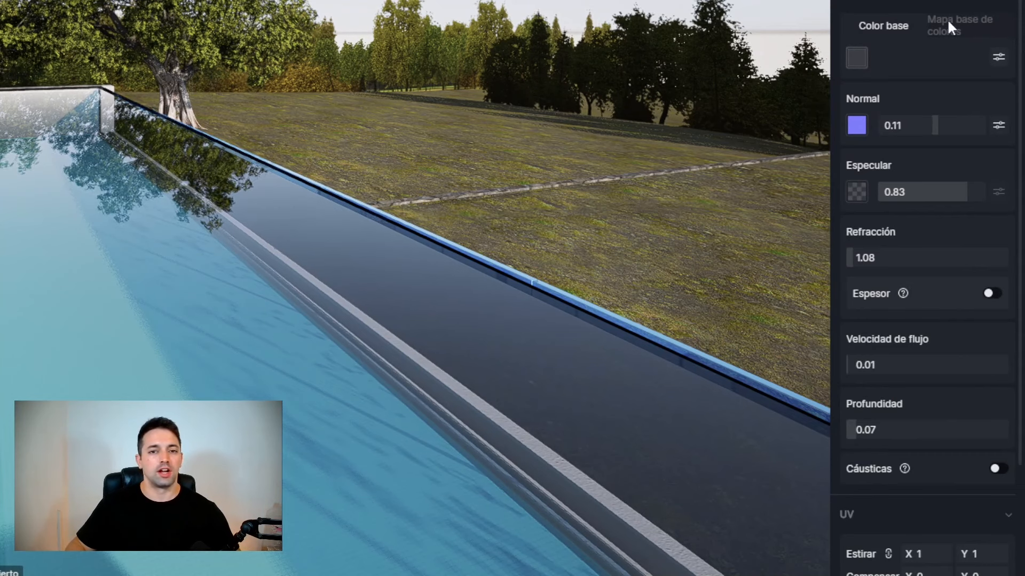
pyautogui.scroll(-3, 960, 192)
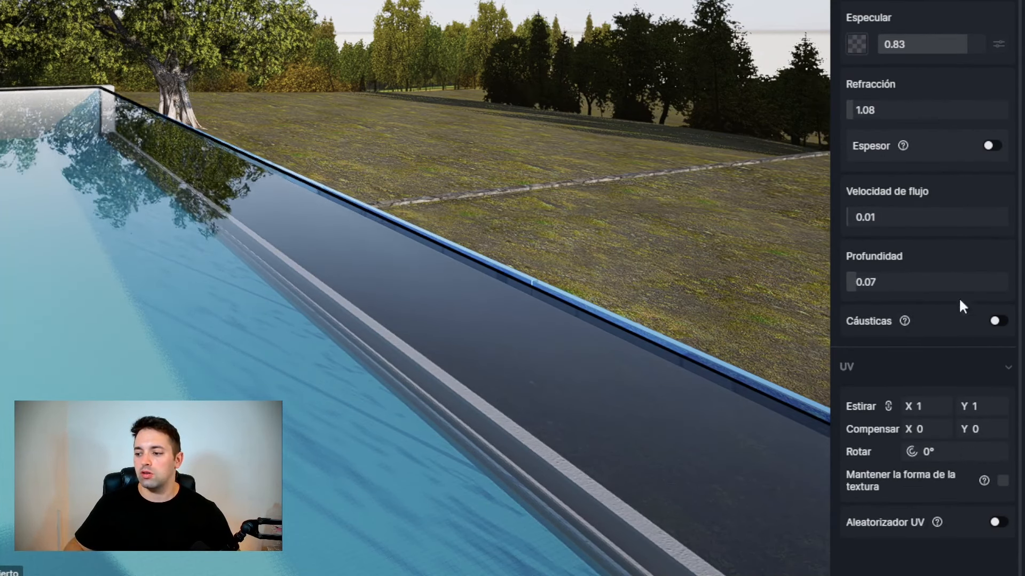
pyautogui.click(996, 320)
# Step: Look toward the sky above the villa and examine the environment's sky light and sun settings
pyautogui.moveTo(323, 282); pyautogui.dragTo(194, 230, button='right')
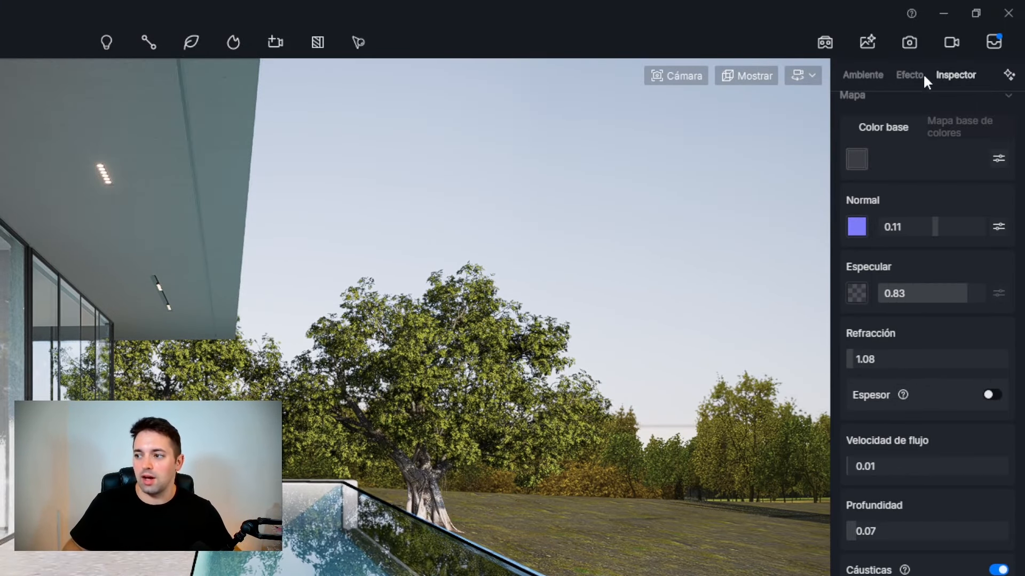
pyautogui.click(875, 75)
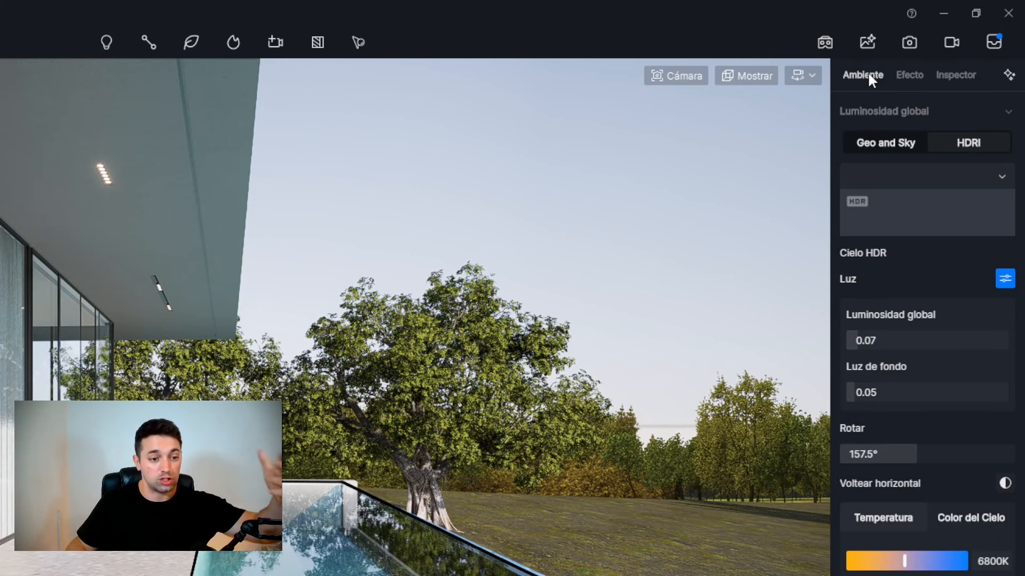
pyautogui.scroll(-10, 891, 312)
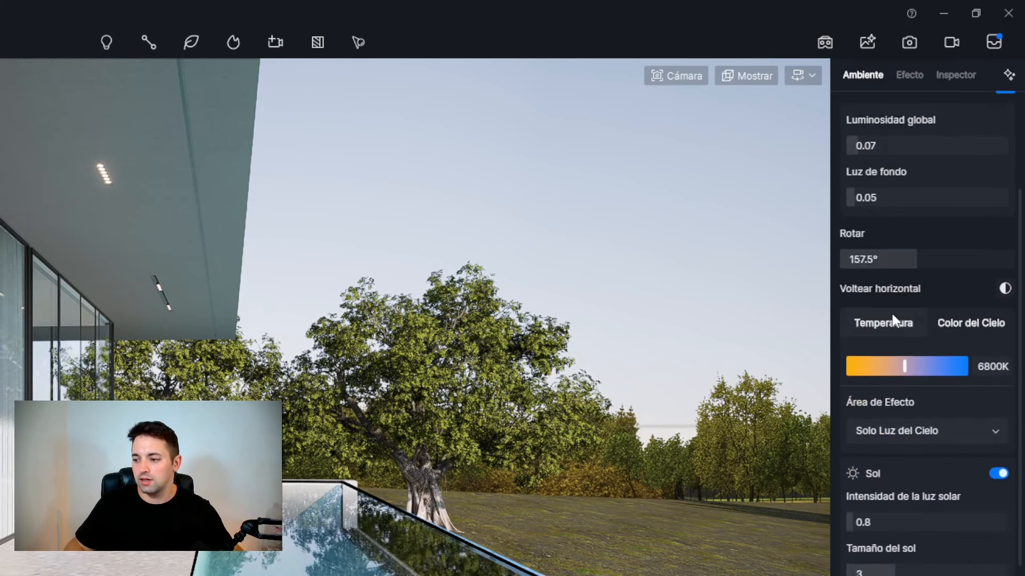